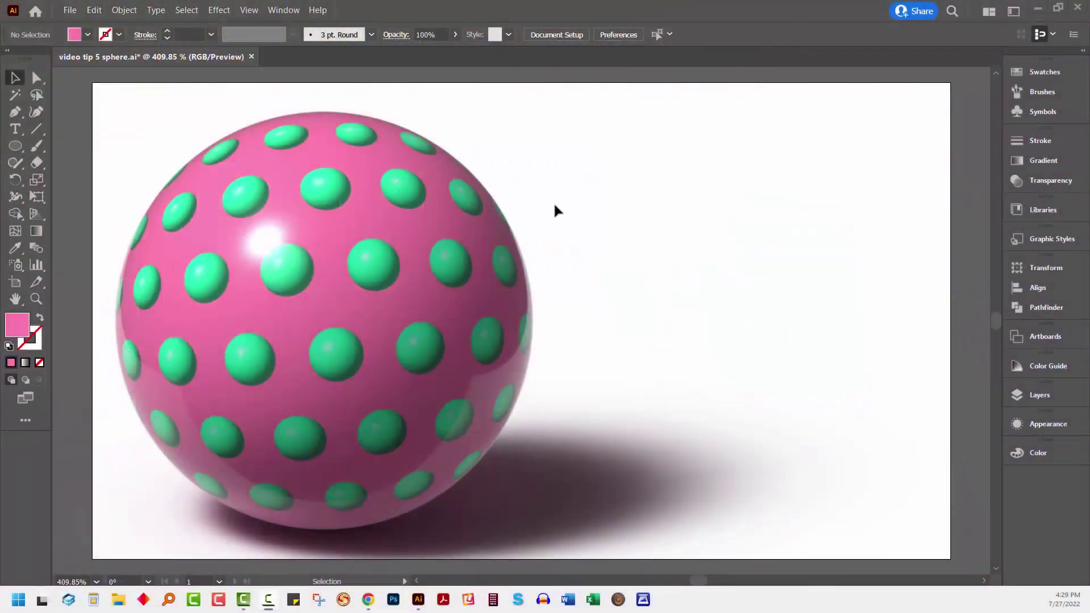
Step: Create a new blank document from the [Custom] 480 x 270 px recent preset
click(70, 10)
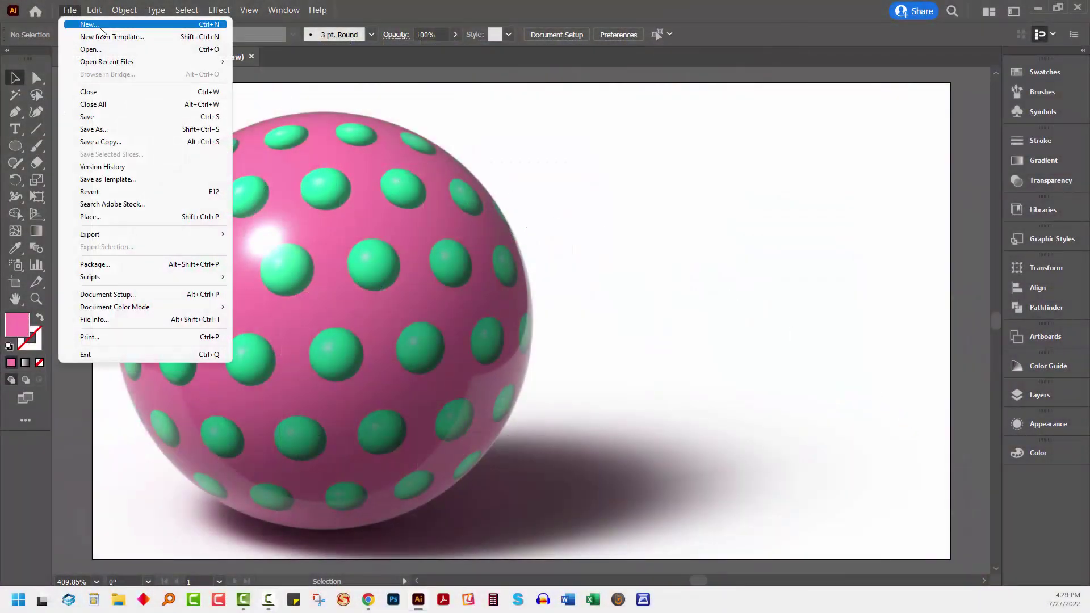
click(100, 29)
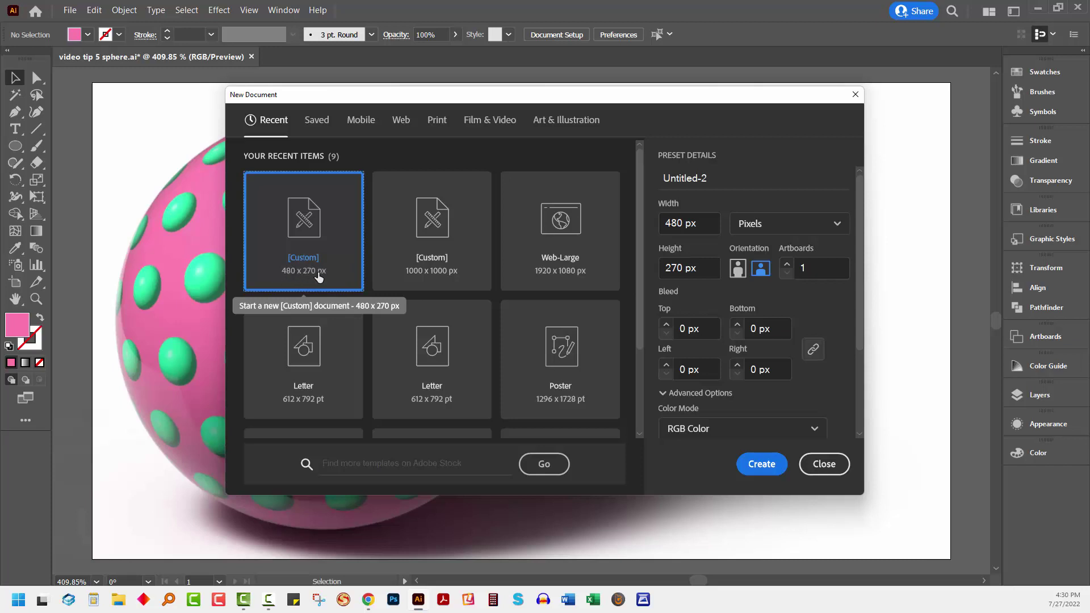
click(761, 464)
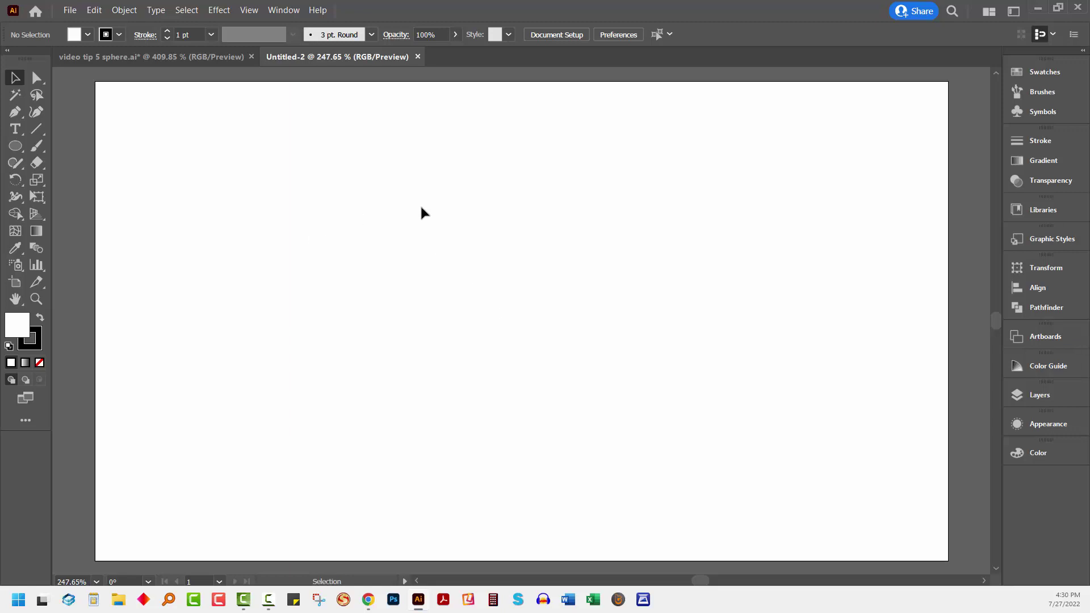
Step: Draw a circle on the left of the artboard and delete its right anchor, leaving a half-circle
click(15, 146)
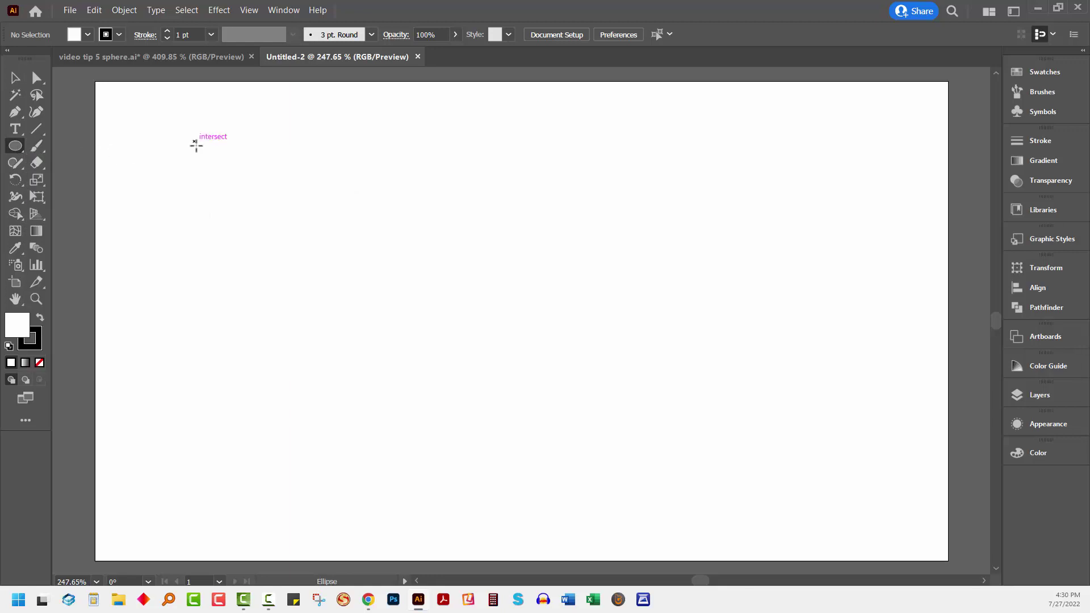
drag(199, 152, 530, 453)
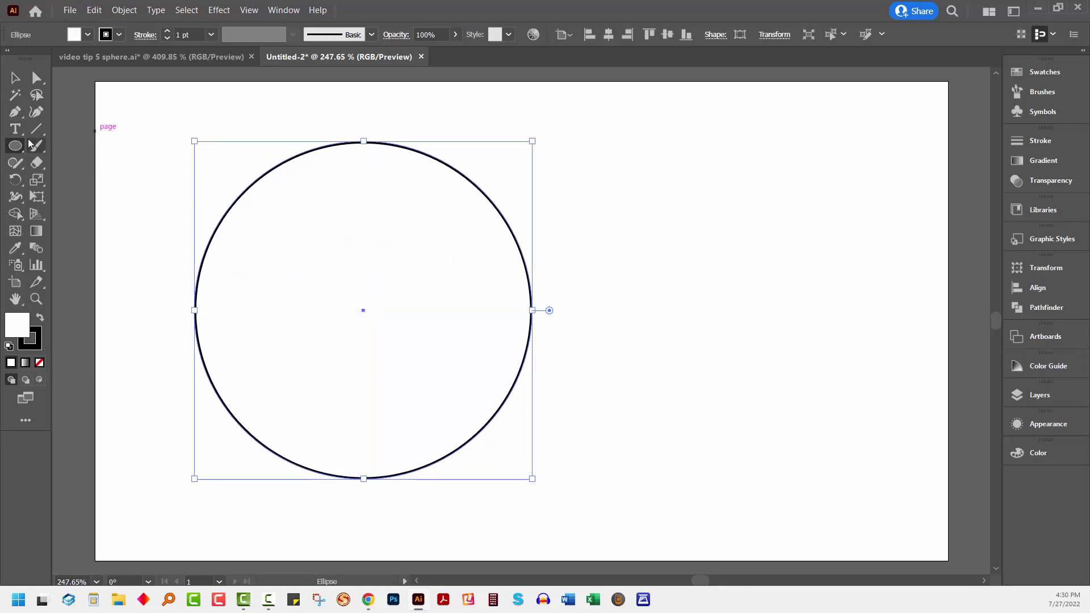
click(36, 78)
click(587, 286)
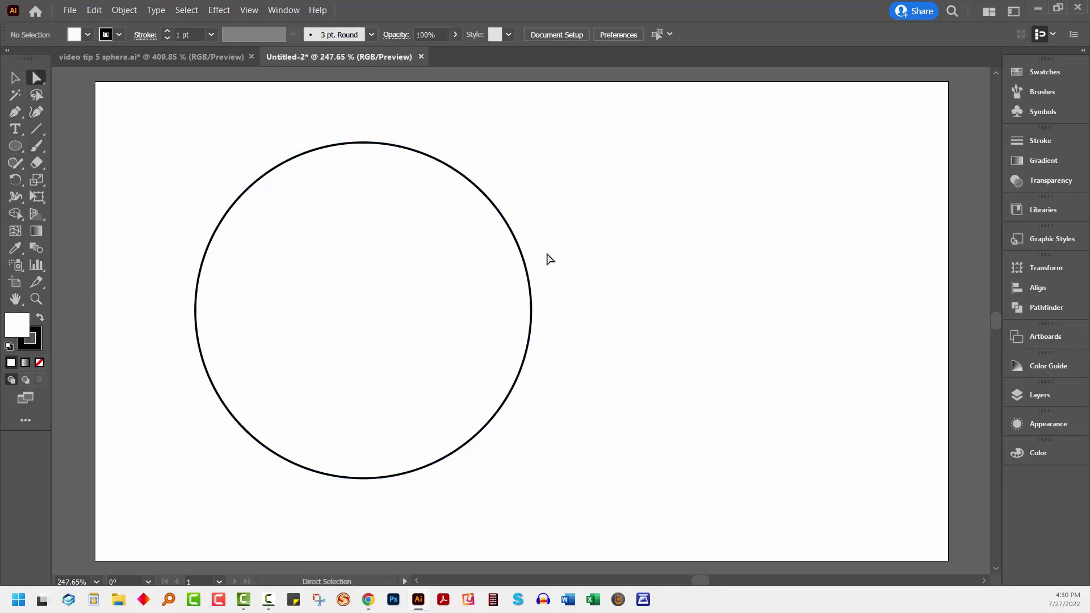
drag(547, 259, 508, 361)
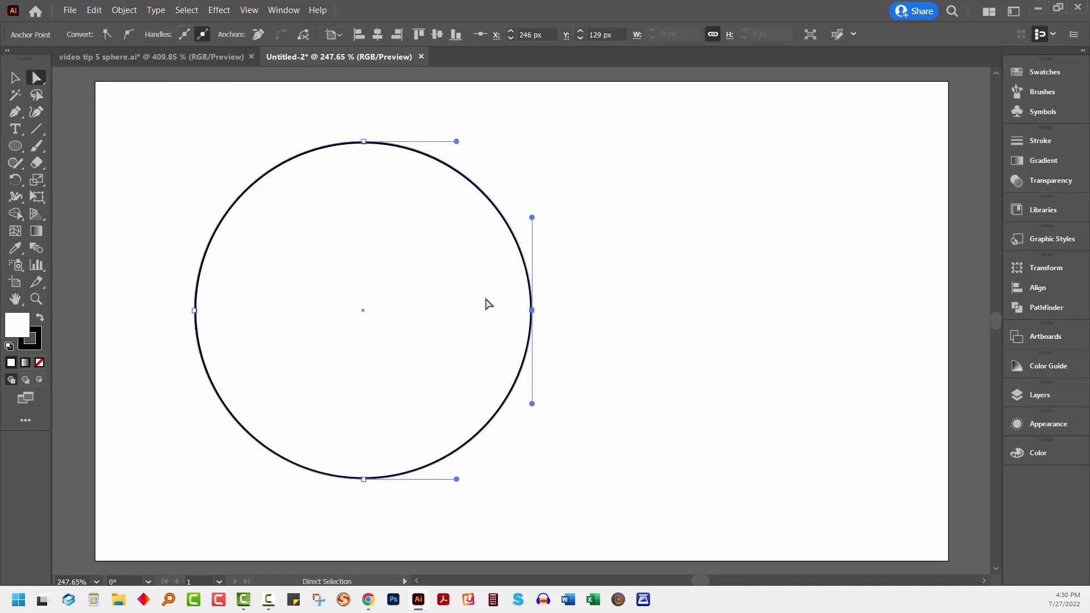
key(Delete)
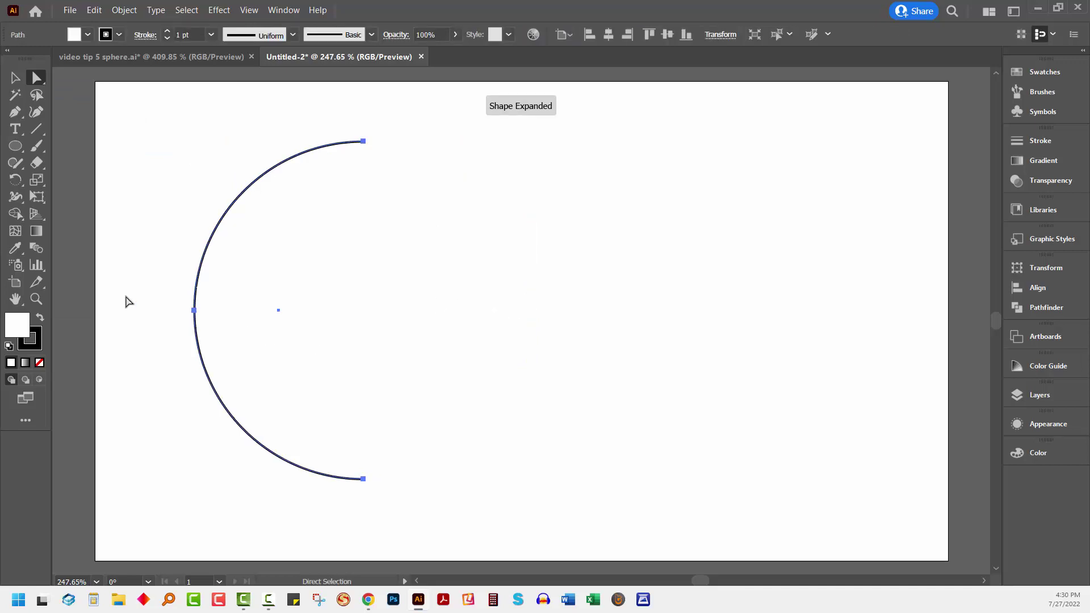
Step: Give the half-circle no stroke and a pink fill from the swatches
click(40, 318)
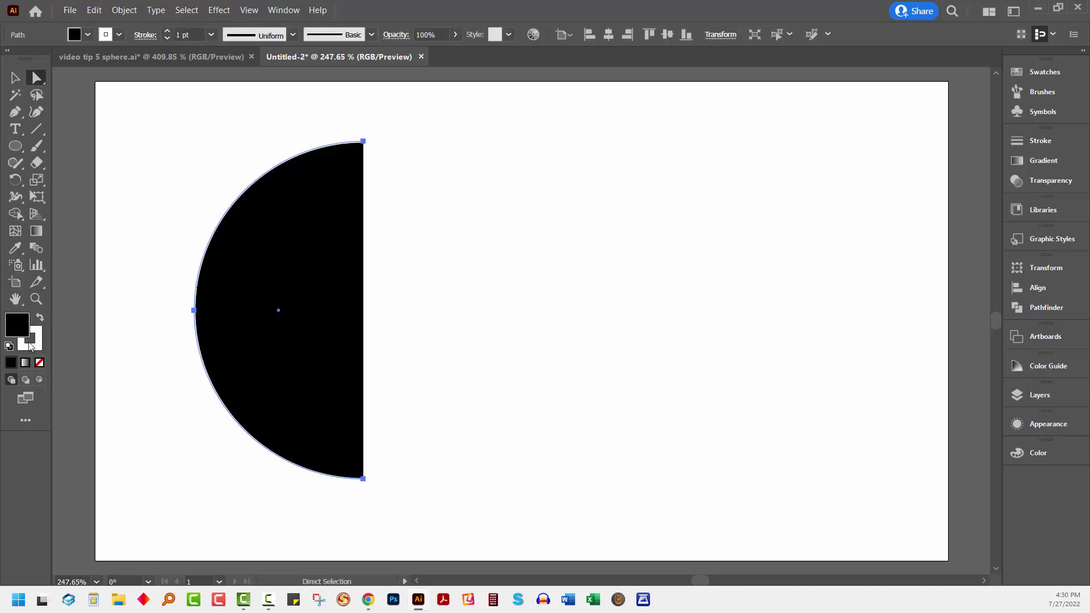
click(31, 343)
click(40, 362)
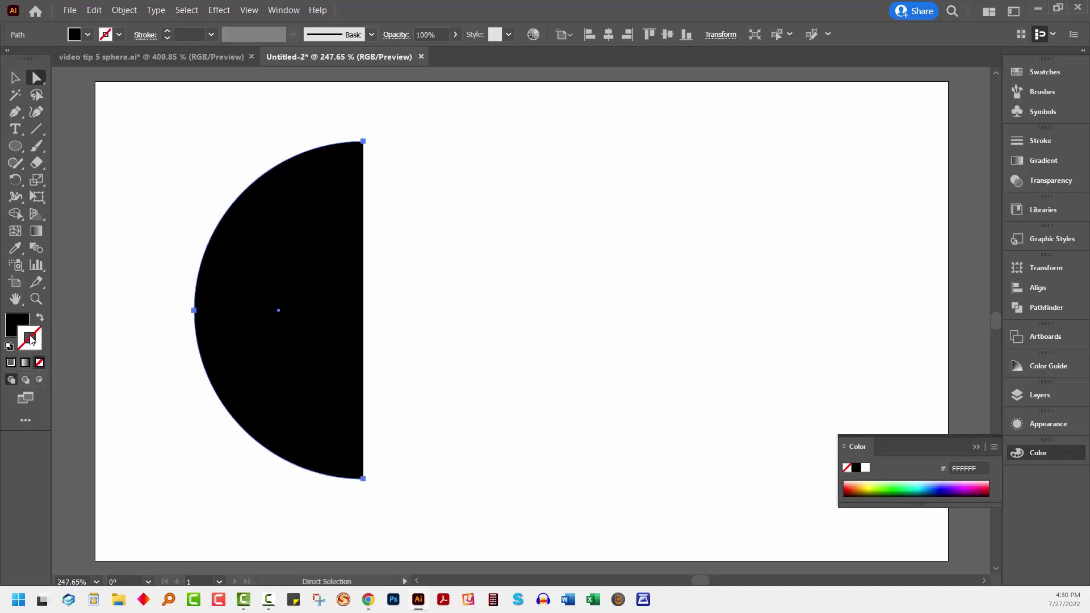
click(16, 321)
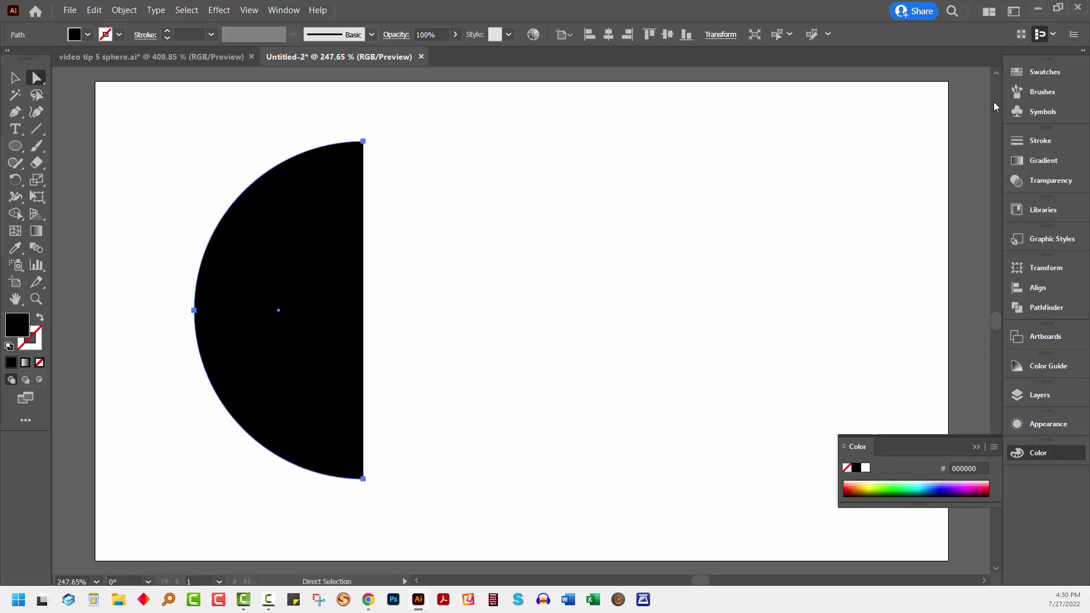
click(1043, 72)
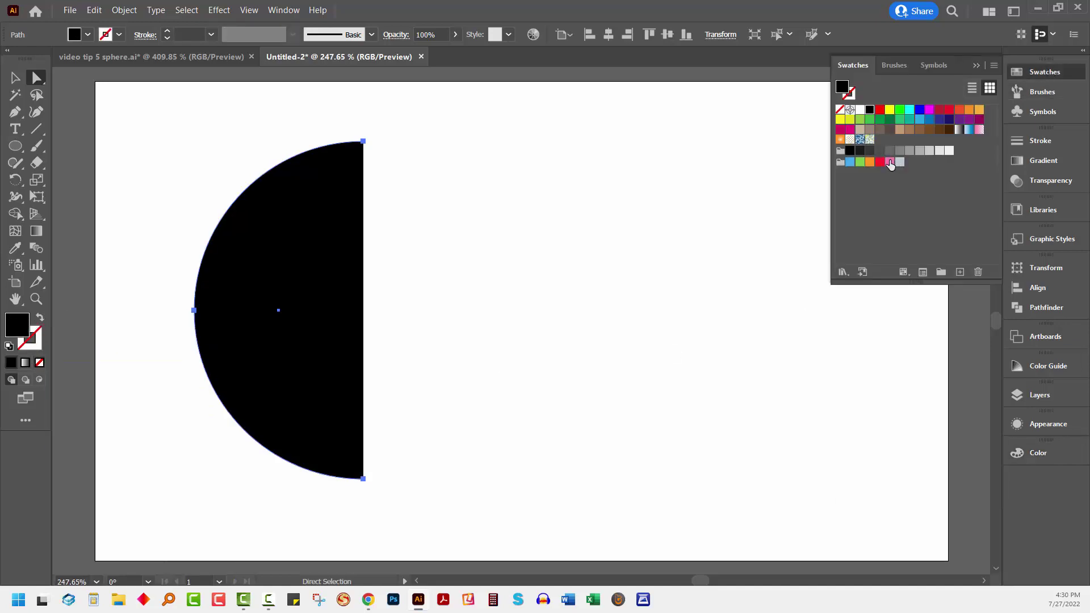
click(889, 163)
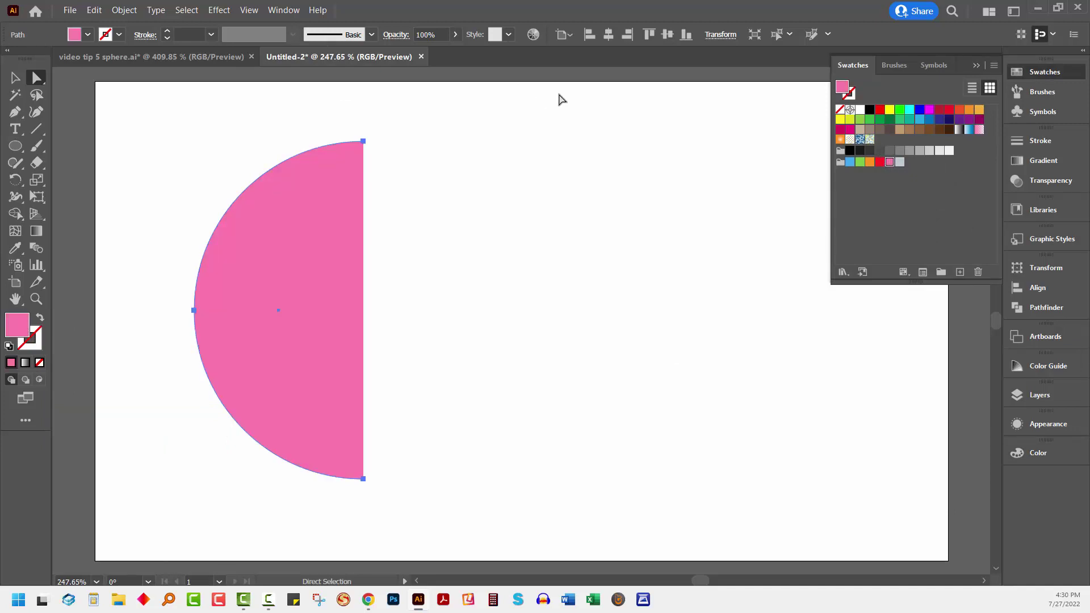
Step: Put away the swatches and position the 3D and Materials panel beside the artboard
click(975, 64)
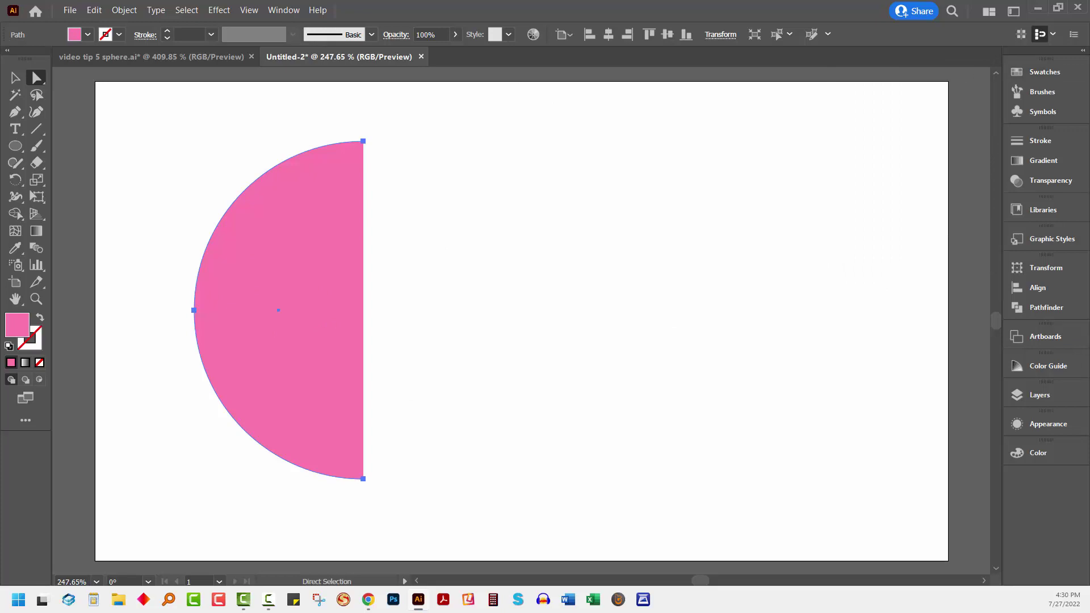
drag(659, 131, 710, 103)
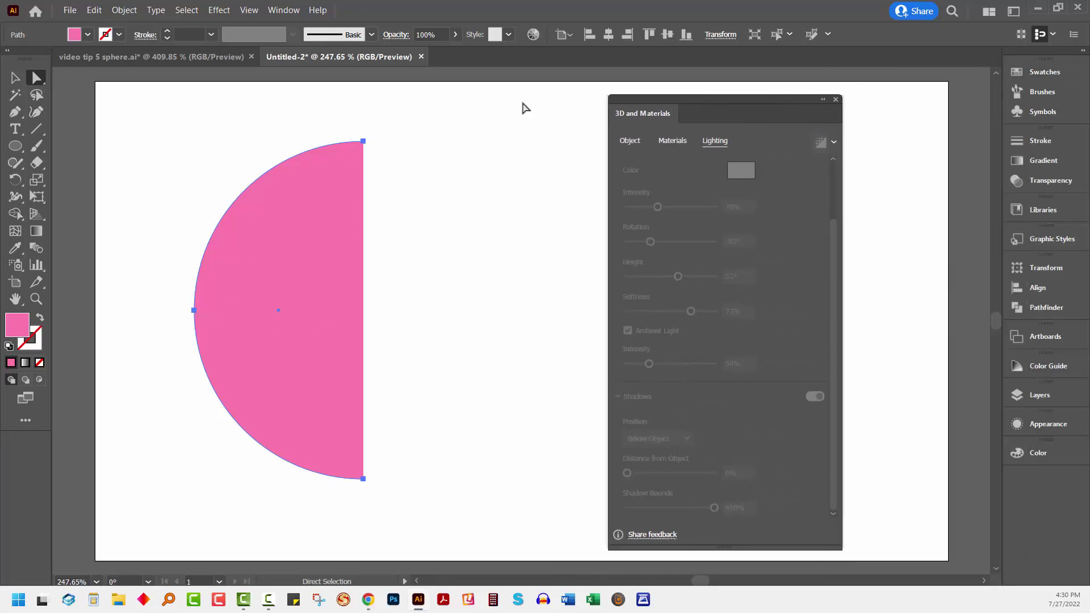
click(283, 9)
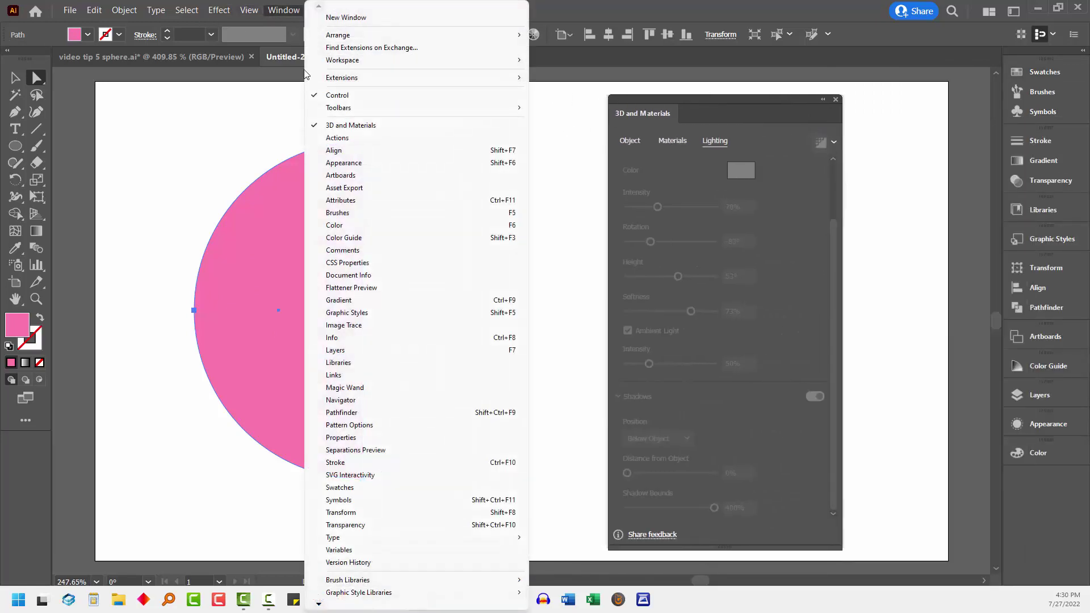
click(667, 108)
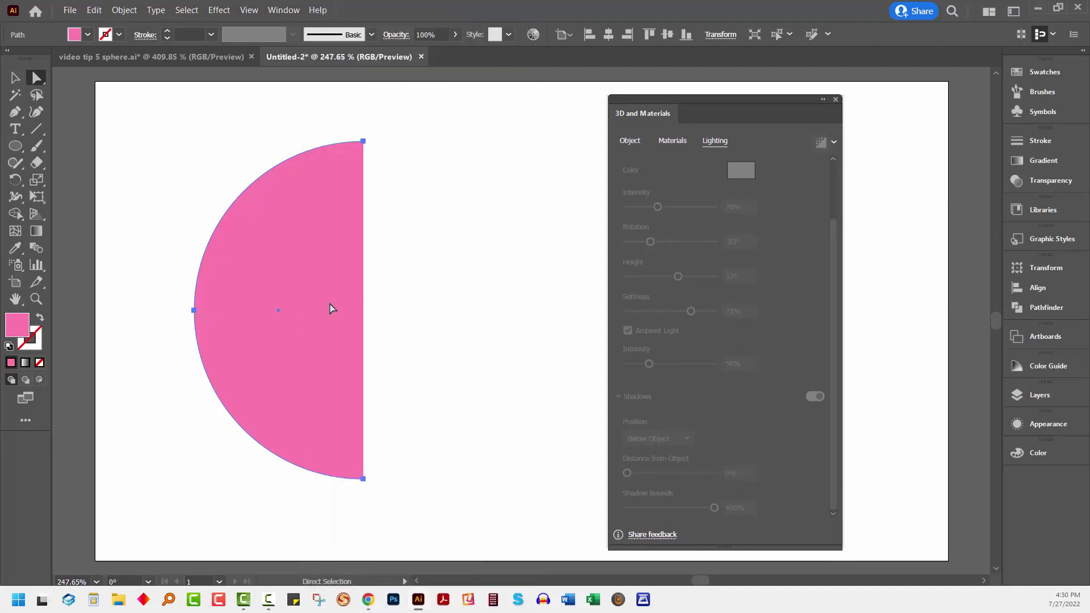
Step: Revolve the selected half-circle with Offset Direction From set to Right Edge
click(15, 78)
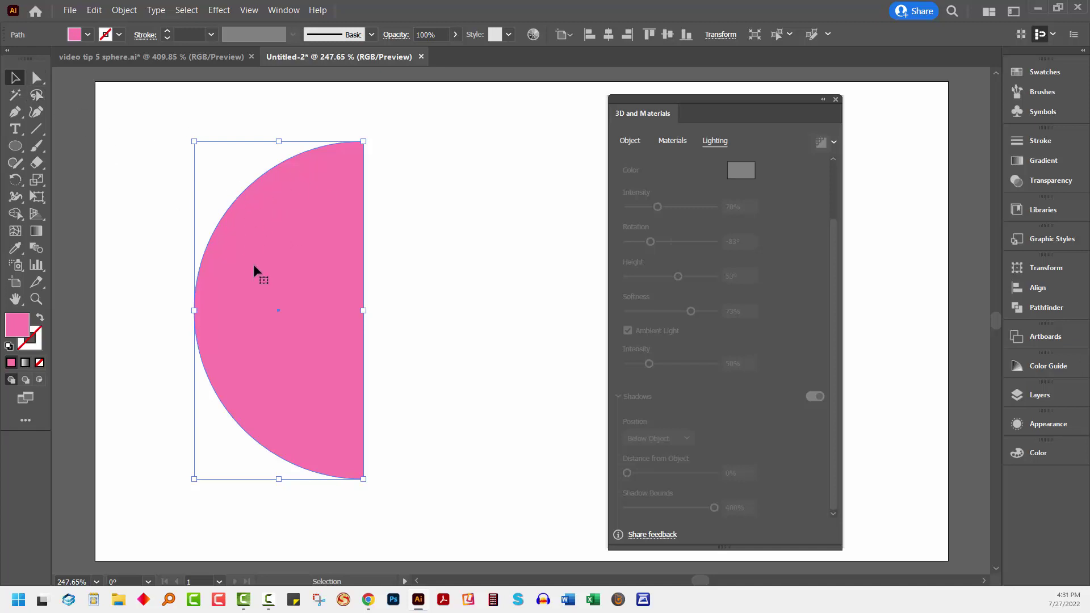
click(629, 141)
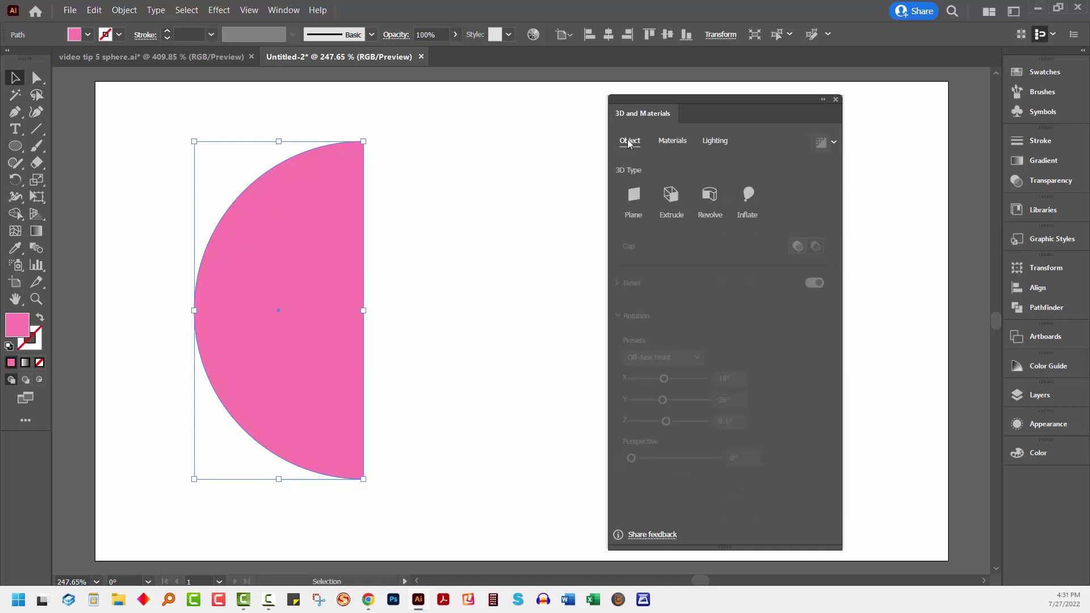
click(708, 194)
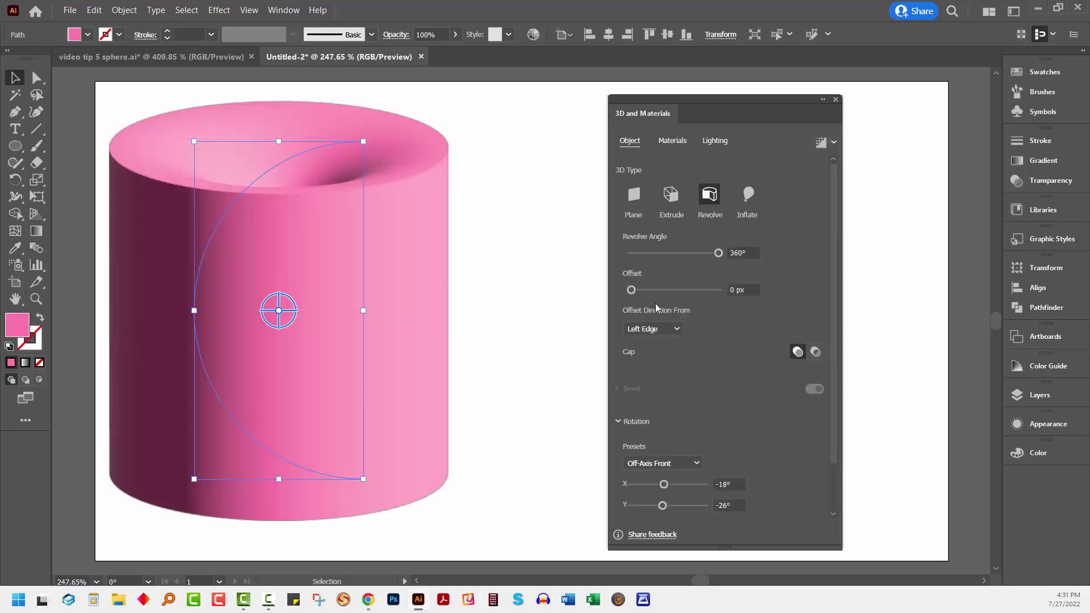
click(652, 329)
click(647, 360)
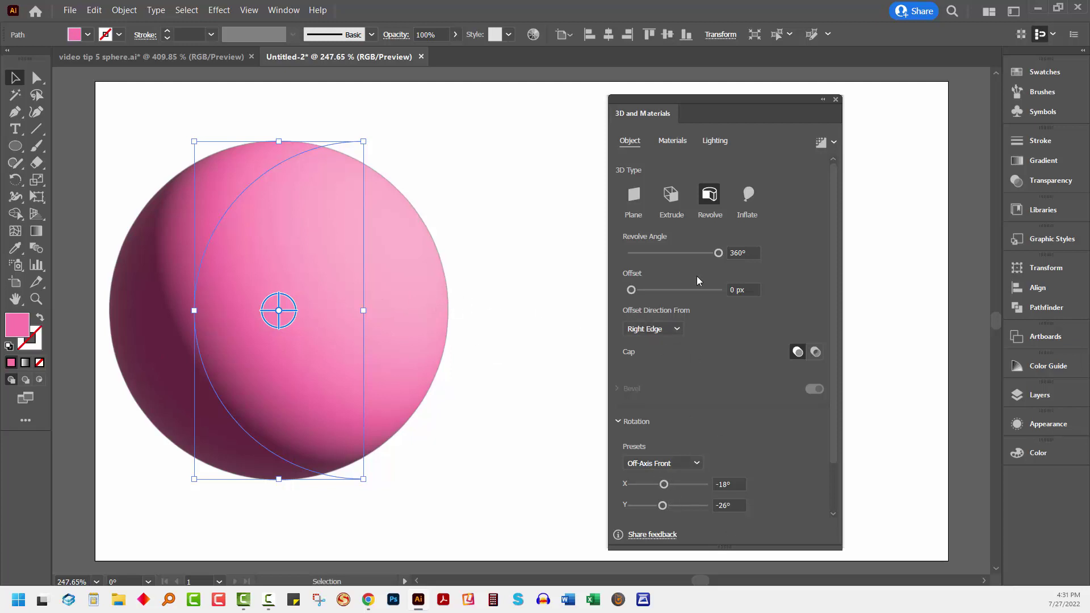
Step: Turn on shadows Below Object, with lighting softness 73% and shadow bounds 400%
click(716, 142)
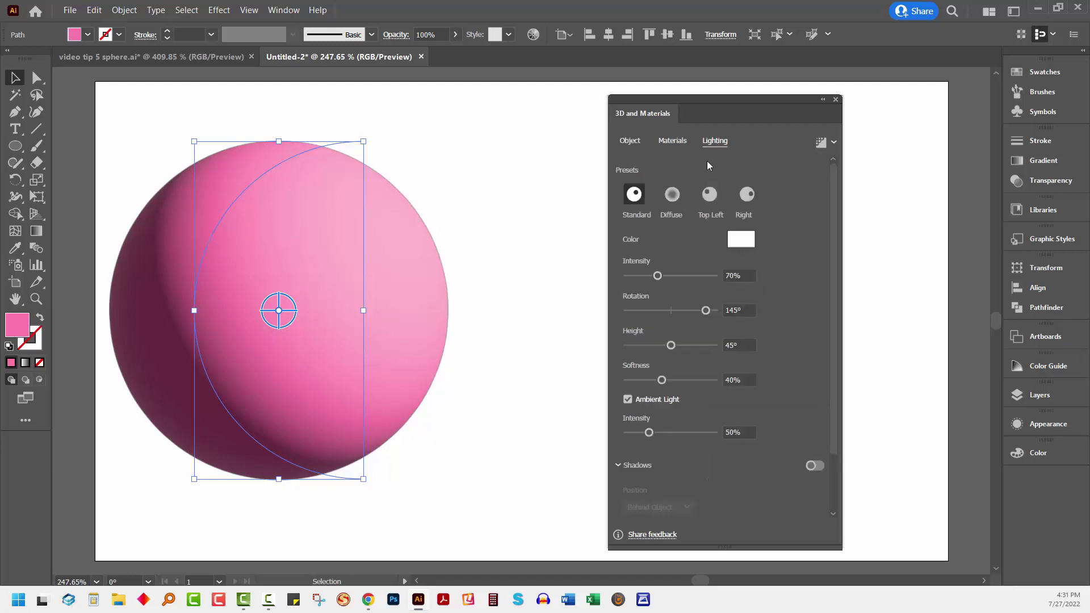
click(817, 466)
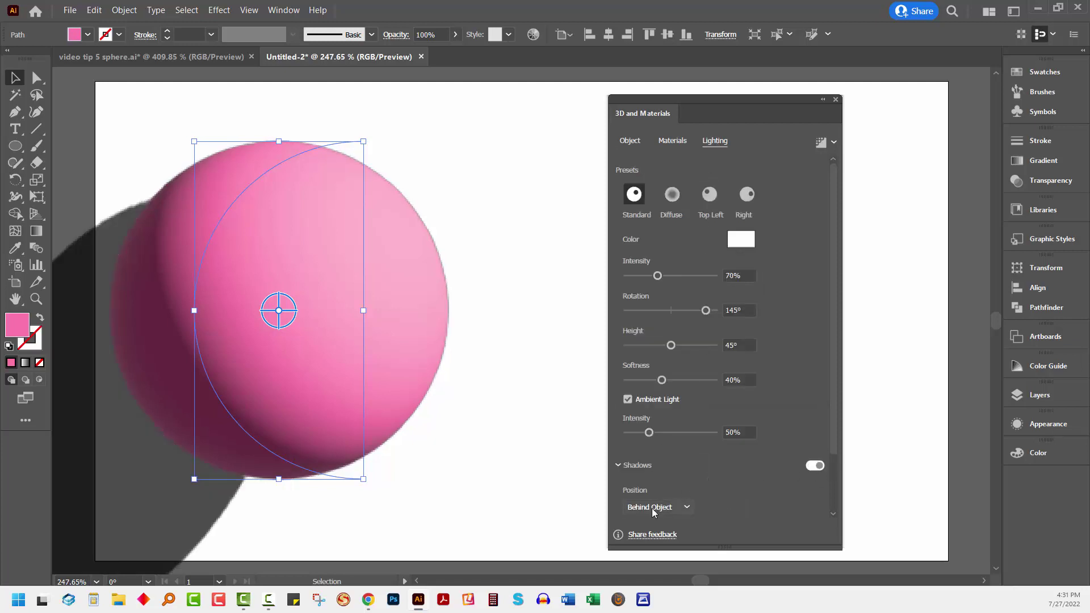
click(652, 507)
click(667, 537)
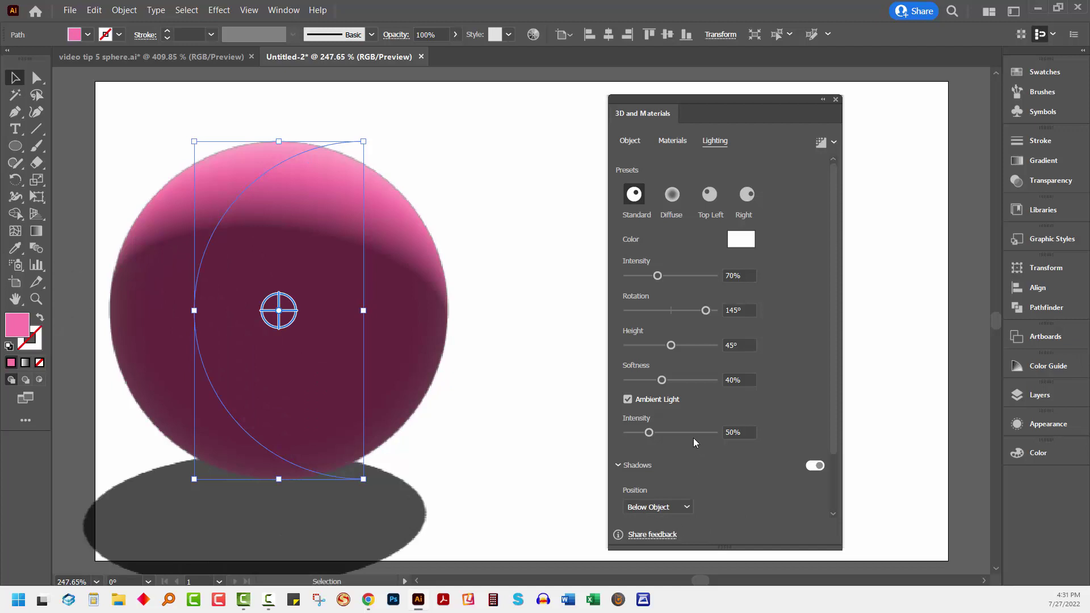
scroll(693, 442, down, 2)
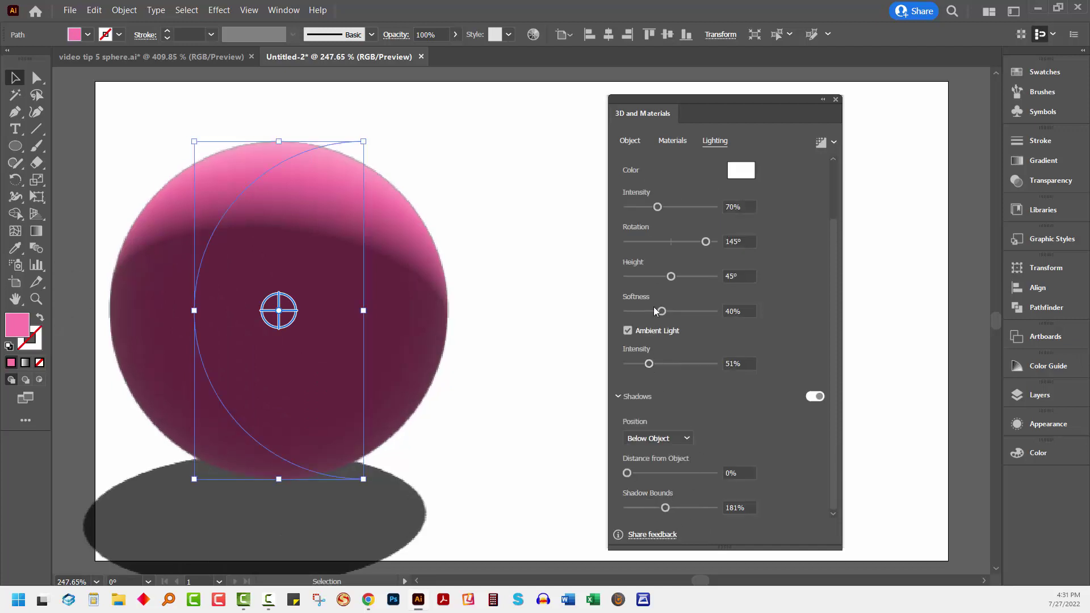
drag(662, 311, 690, 311)
drag(665, 508, 710, 508)
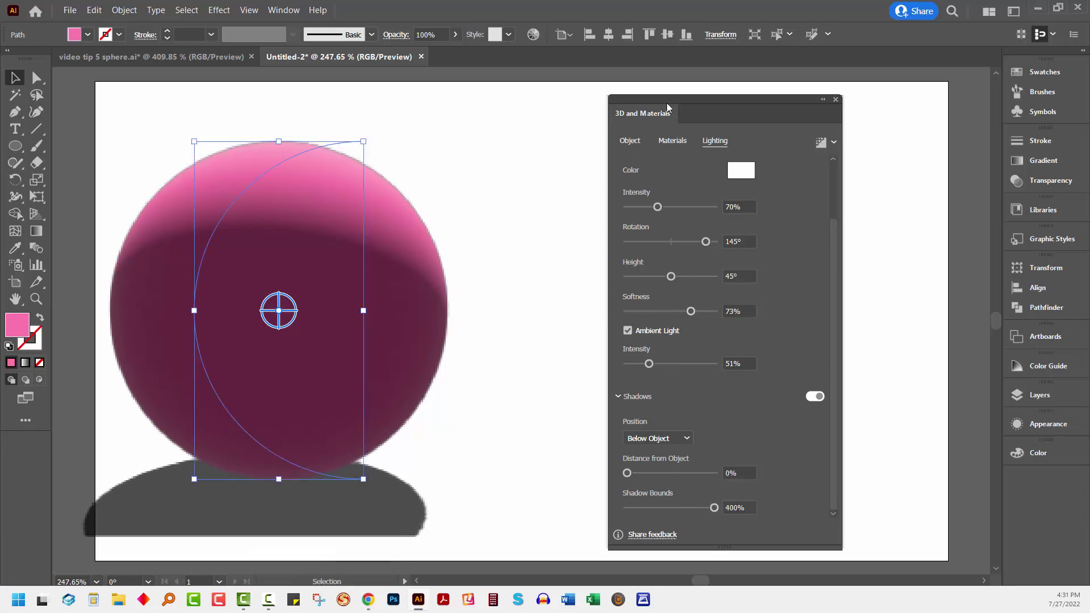
drag(670, 98, 758, 102)
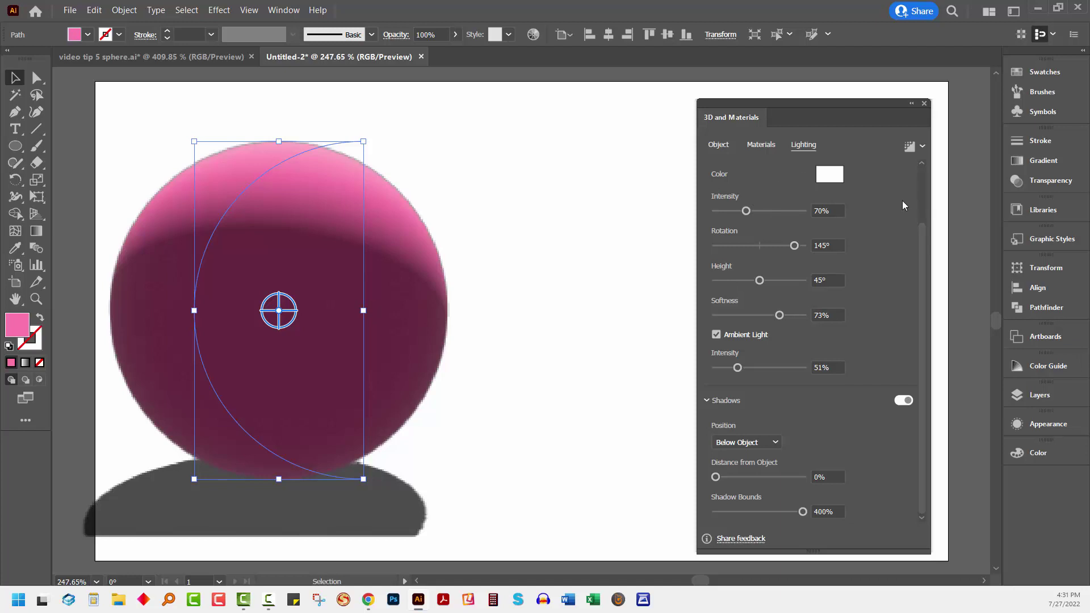
Step: Apply the Top Left lighting preset, render with ray tracing, and deselect the sphere
scroll(924, 237, up, 3)
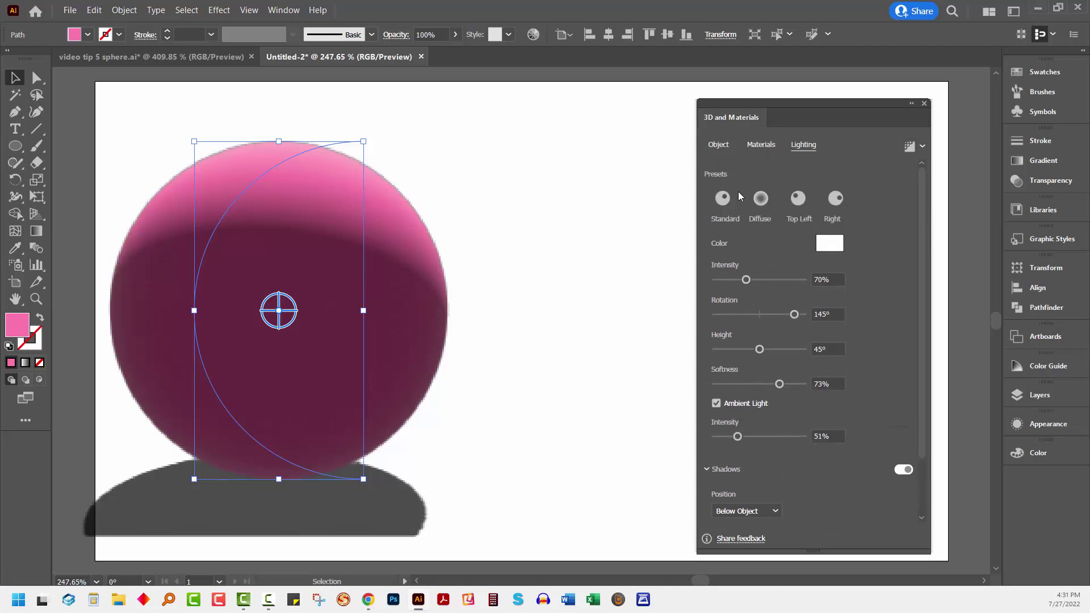
click(800, 202)
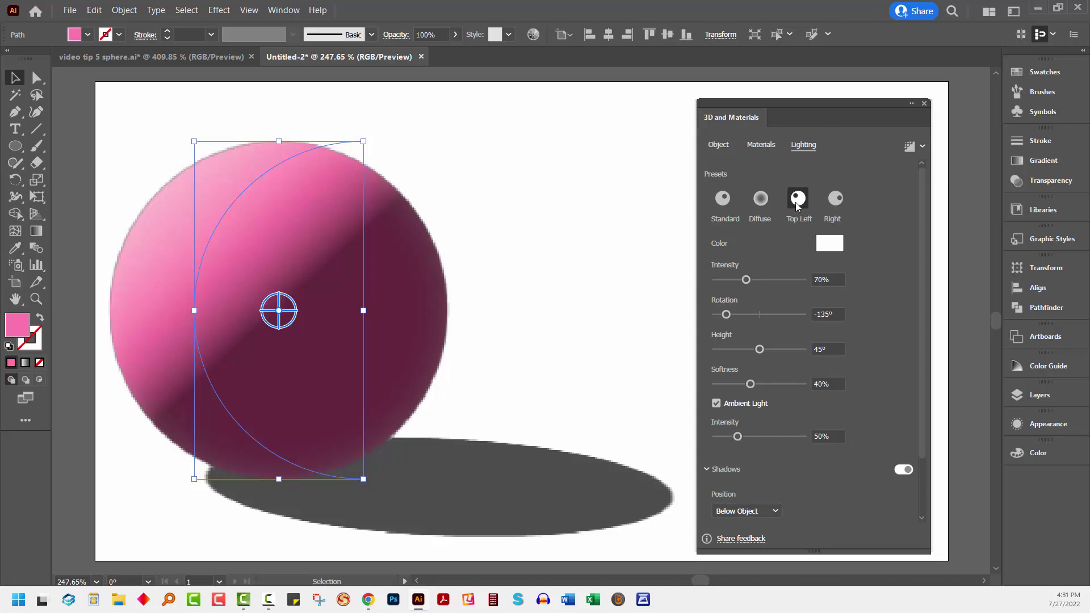
click(908, 146)
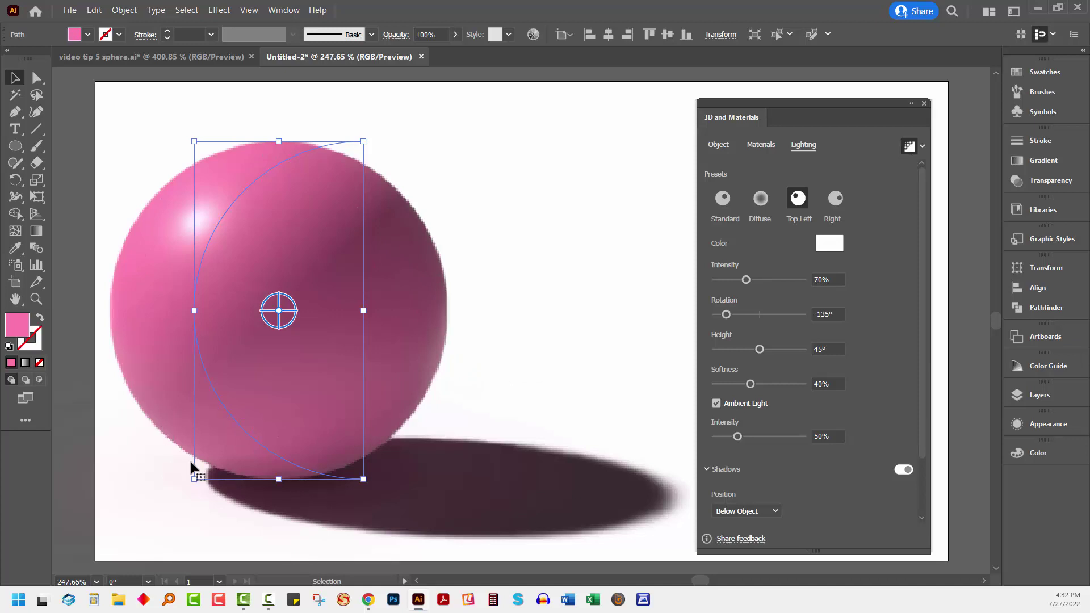
click(632, 215)
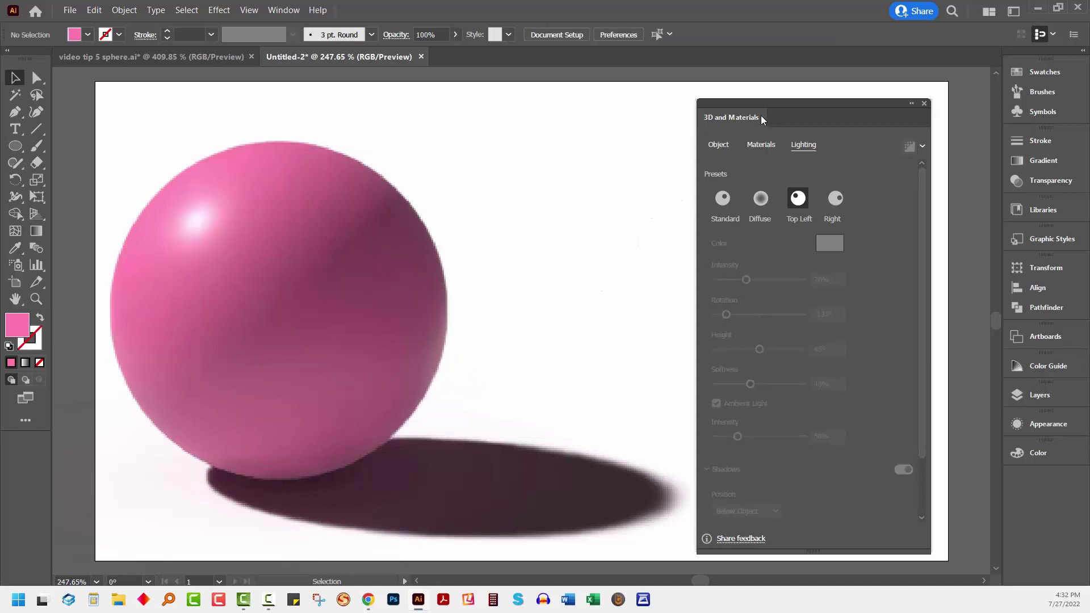
drag(756, 100, 207, 95)
Step: Draw a small circle above the sphere and fill it with teal green 00FFC2
click(16, 146)
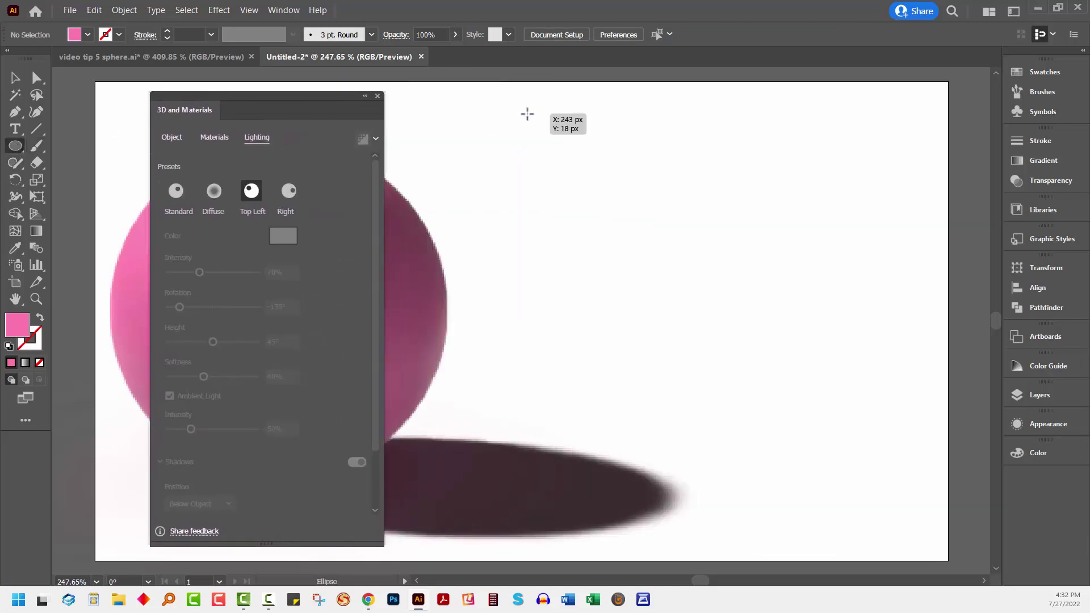
drag(527, 114, 551, 148)
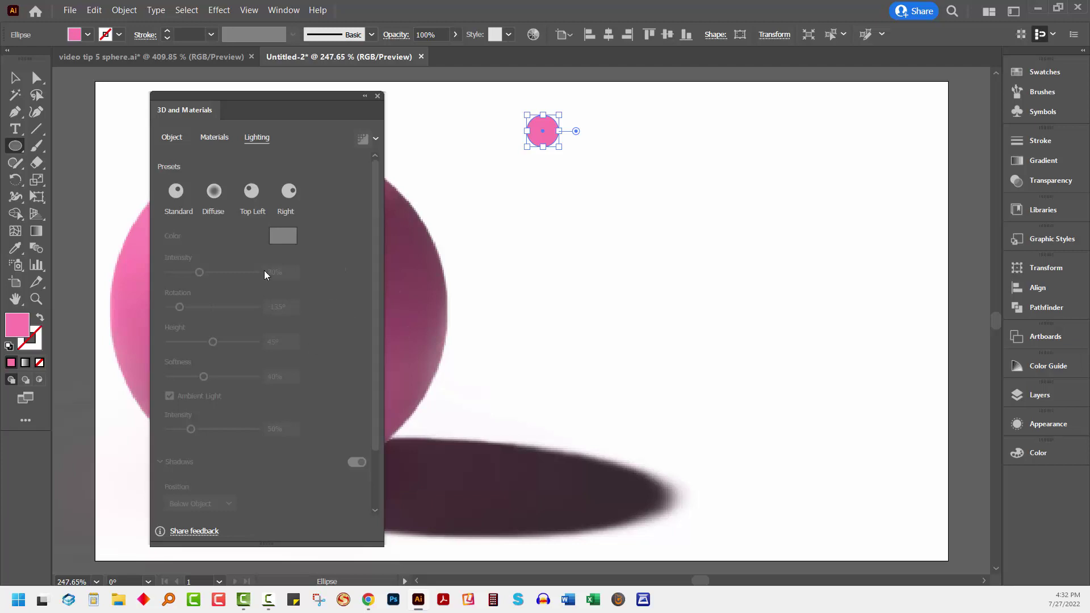
click(1035, 74)
click(909, 110)
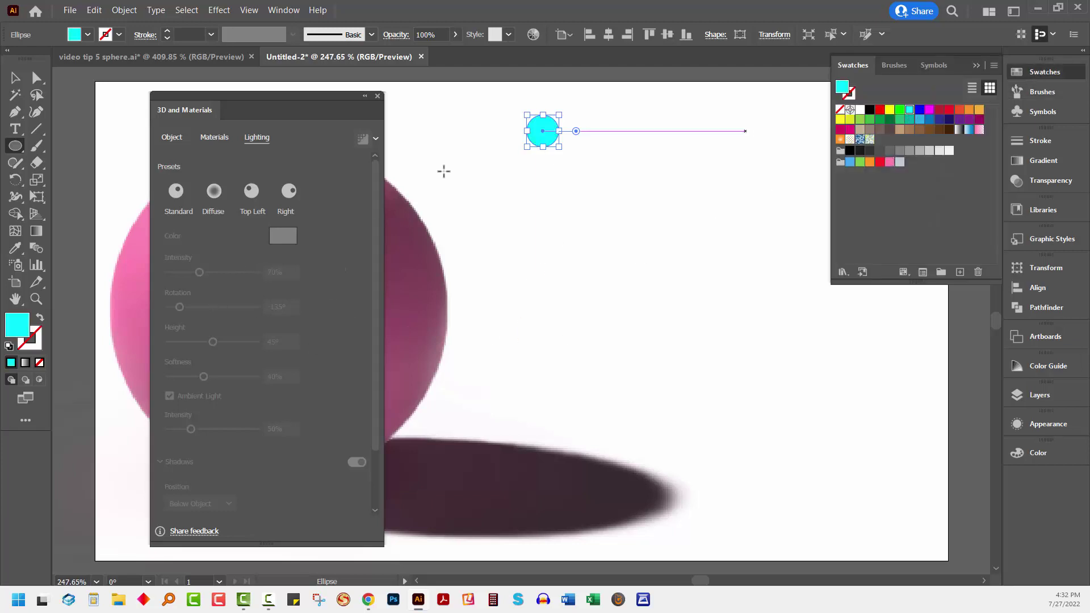
double_click(11, 330)
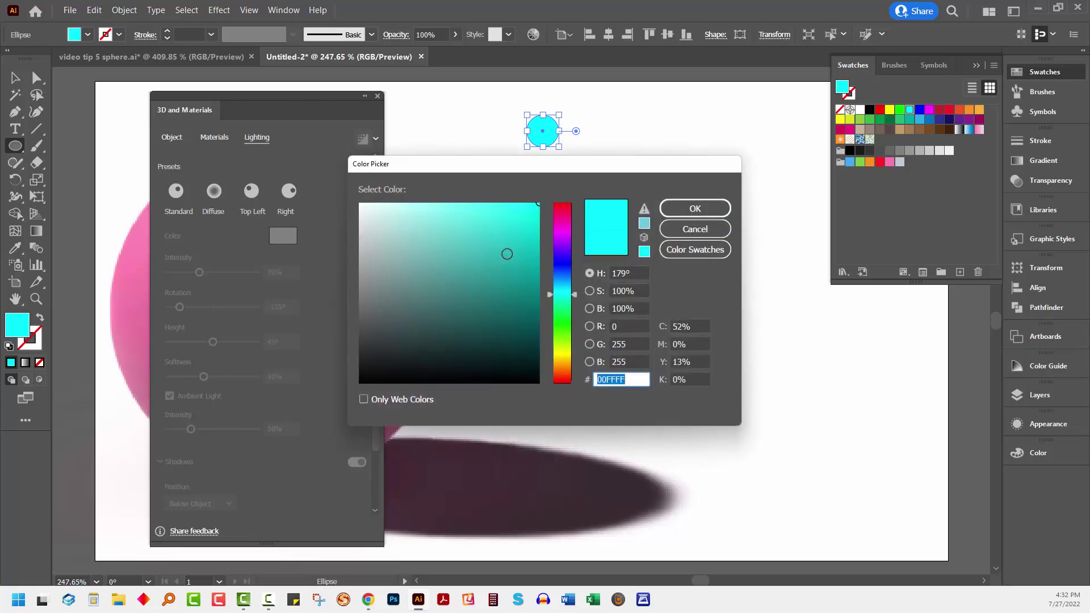
click(548, 300)
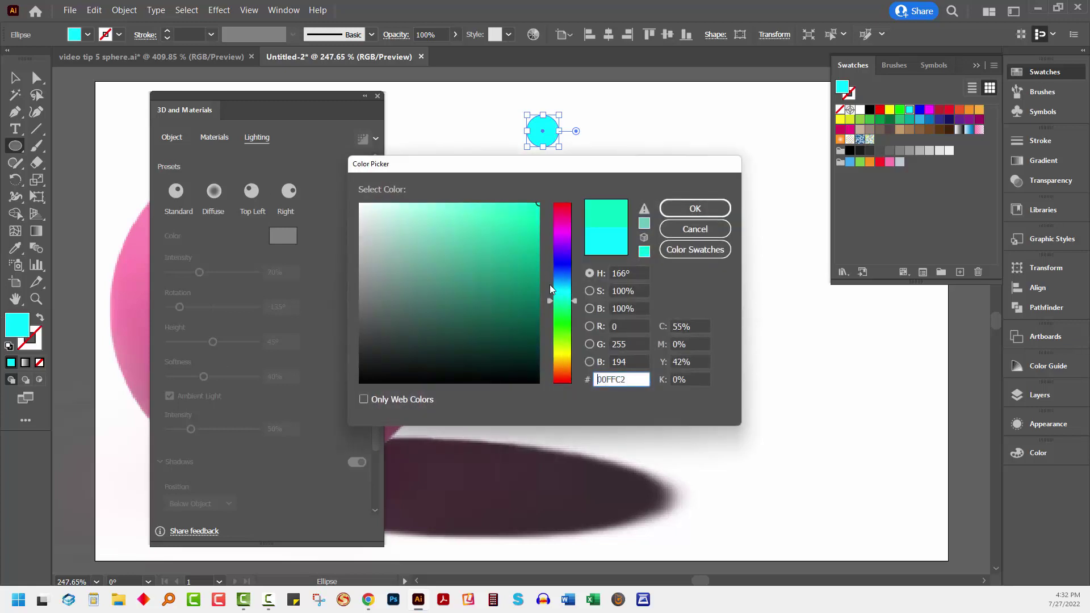
click(680, 211)
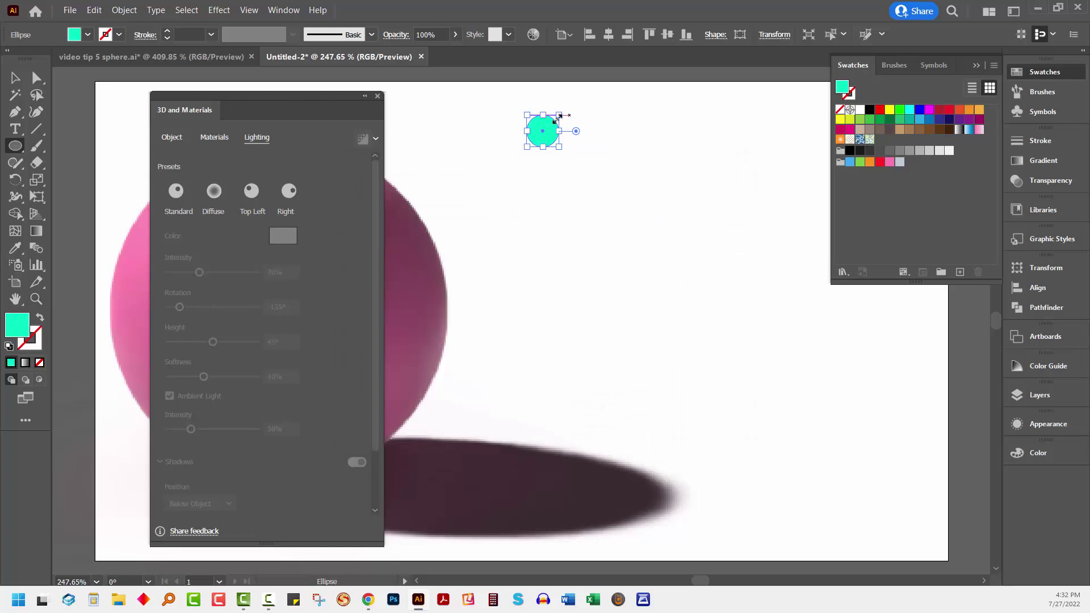
click(977, 68)
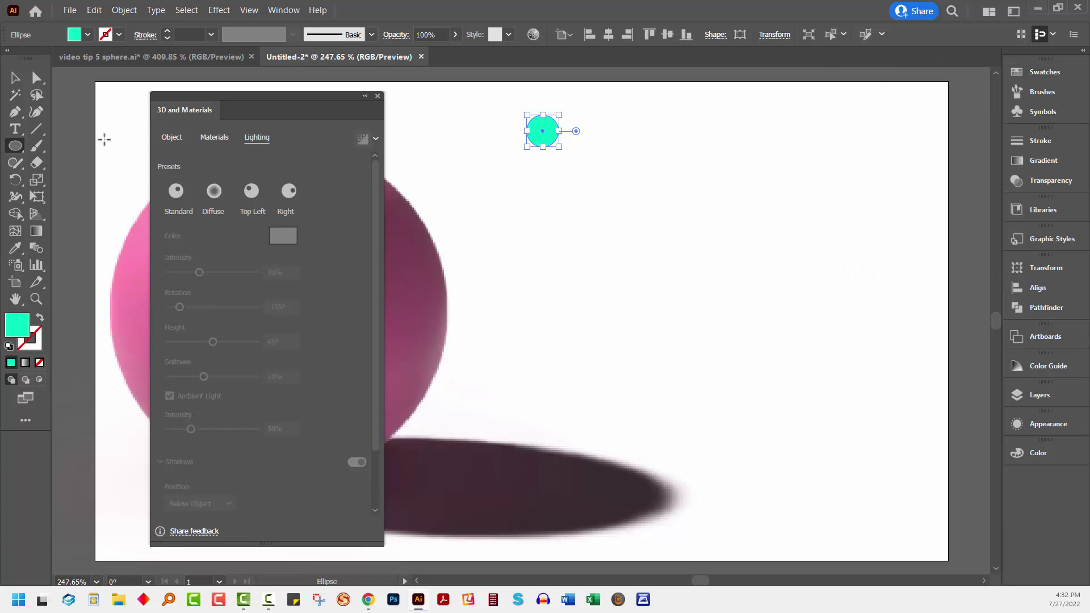
click(171, 138)
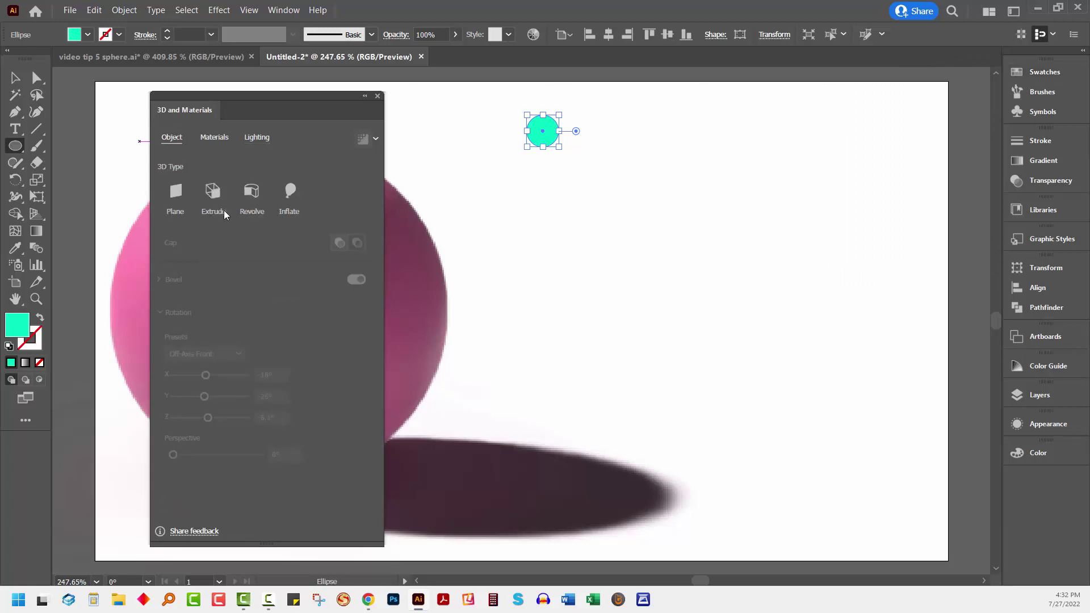
Step: Inflate the small circle with 0 px depth, Front rotation preset, and Top Left lighting
click(287, 195)
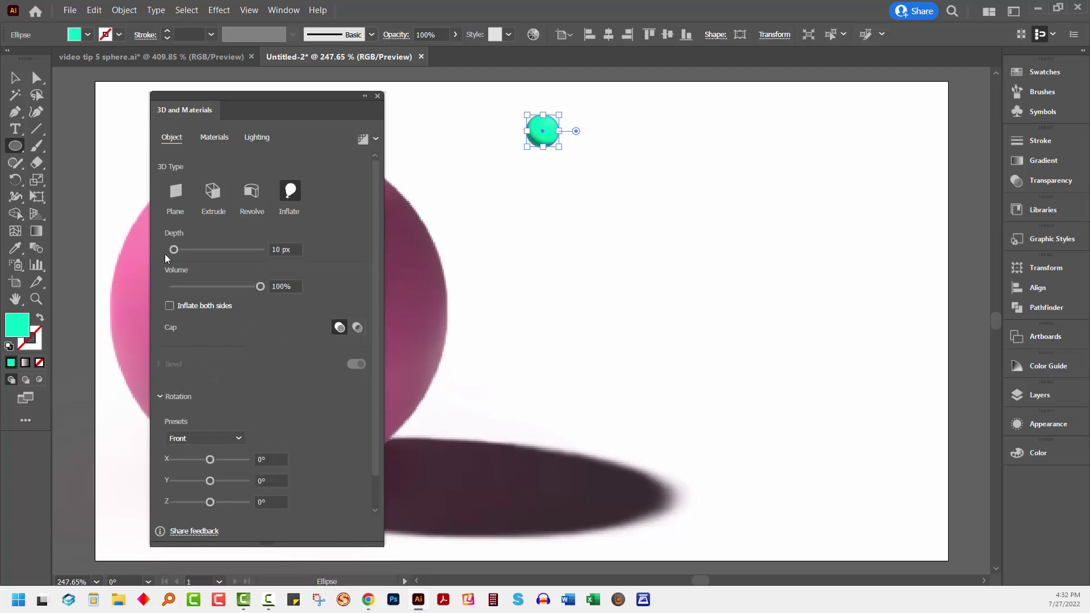
drag(174, 250, 159, 250)
click(203, 438)
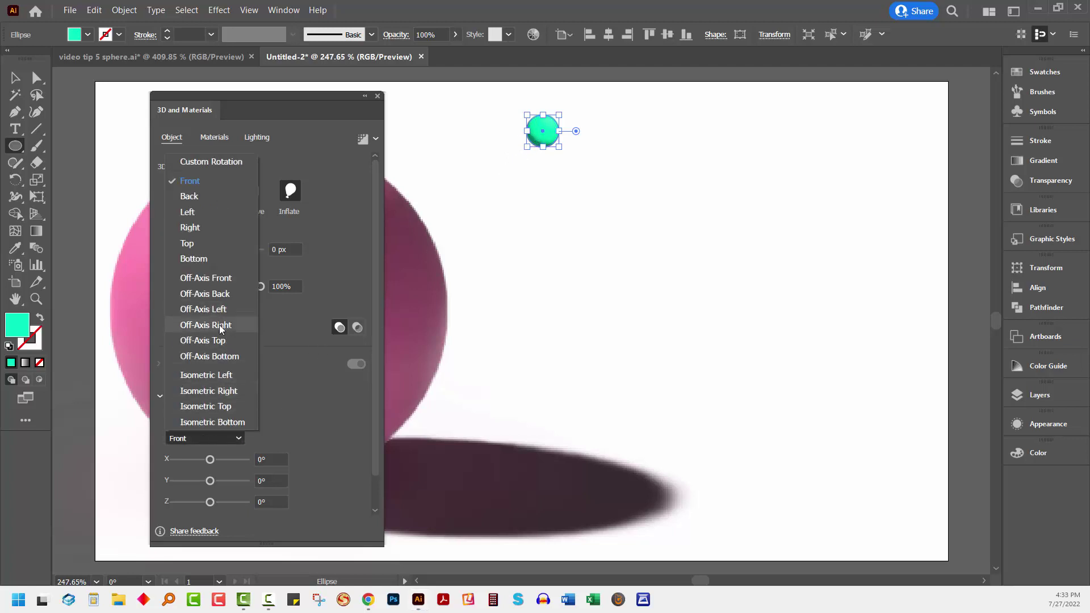
click(234, 280)
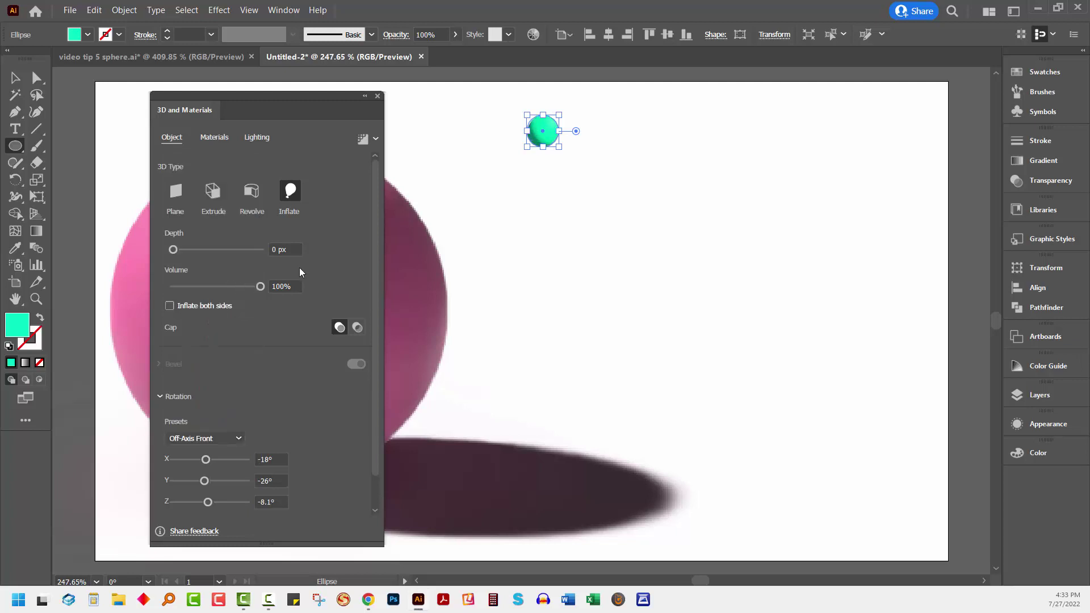
click(225, 438)
click(210, 181)
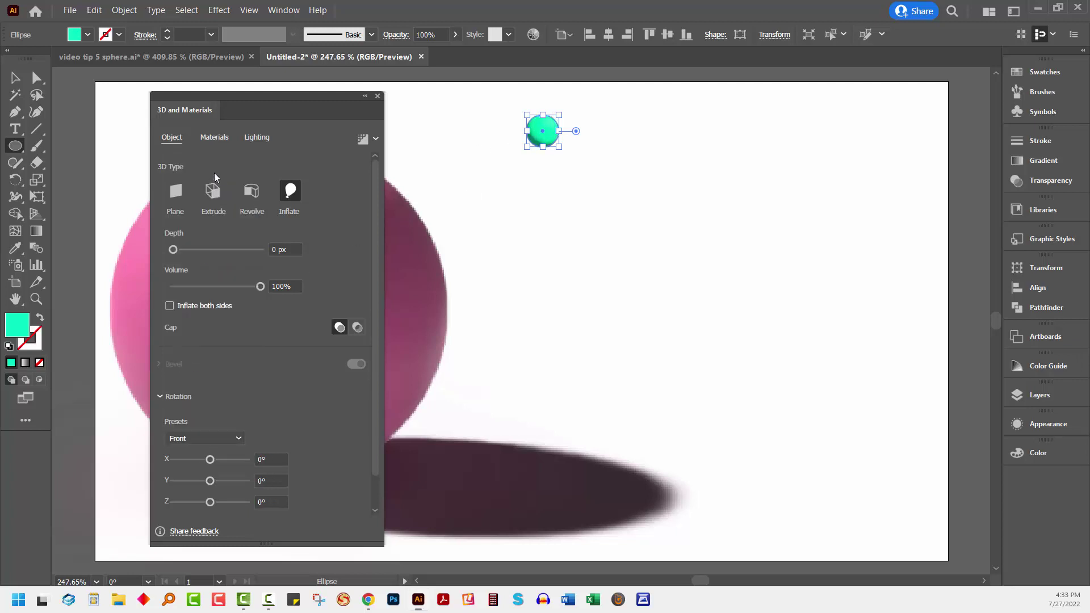
click(252, 140)
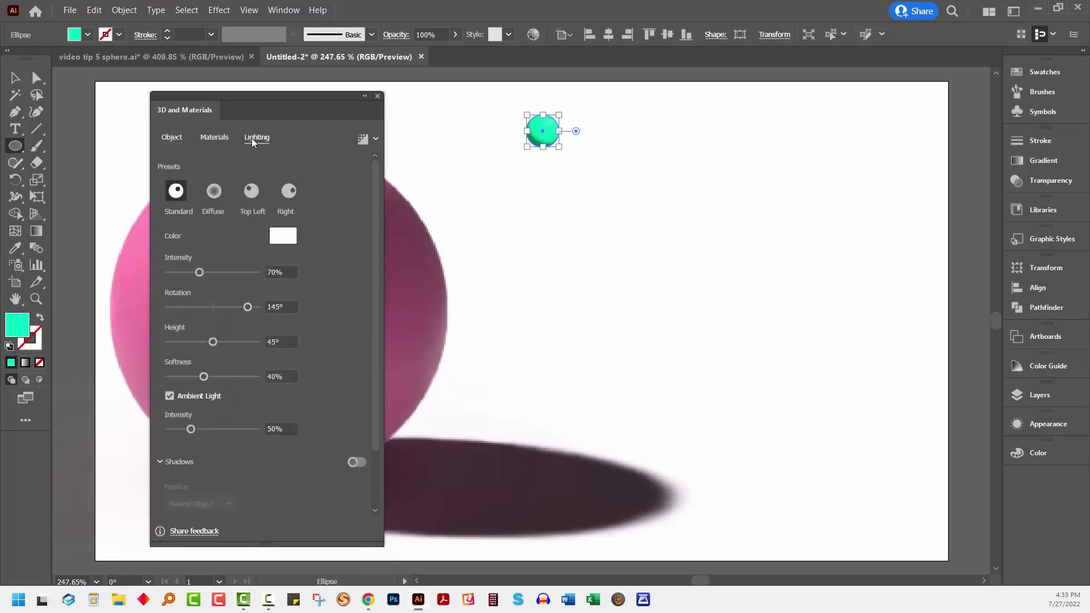
click(251, 191)
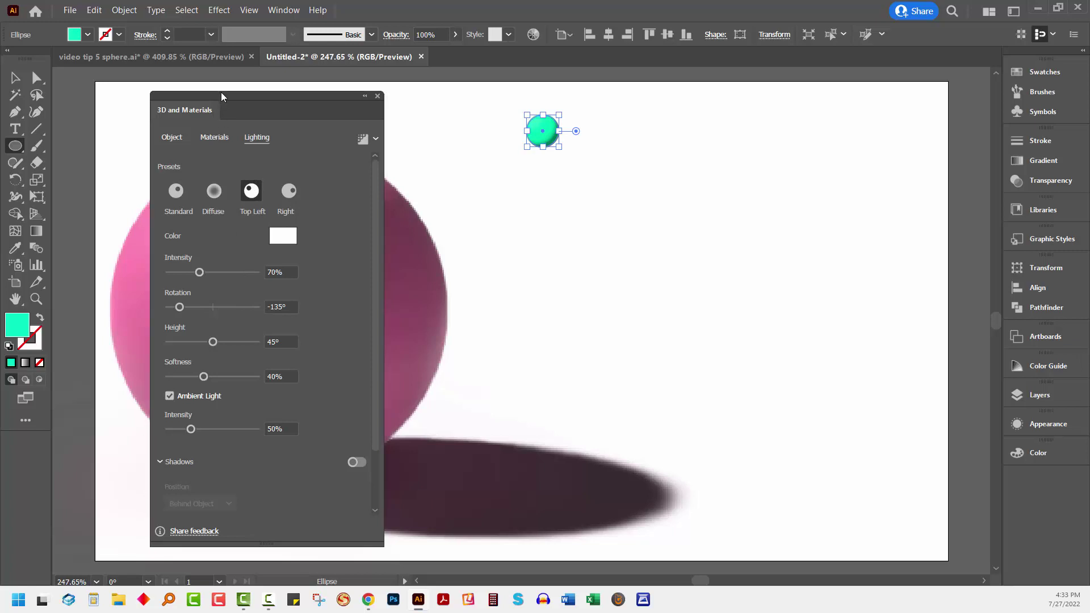
Step: Set the bump's Base Properties roughness to 0 and render it with ray tracing
drag(211, 112, 761, 98)
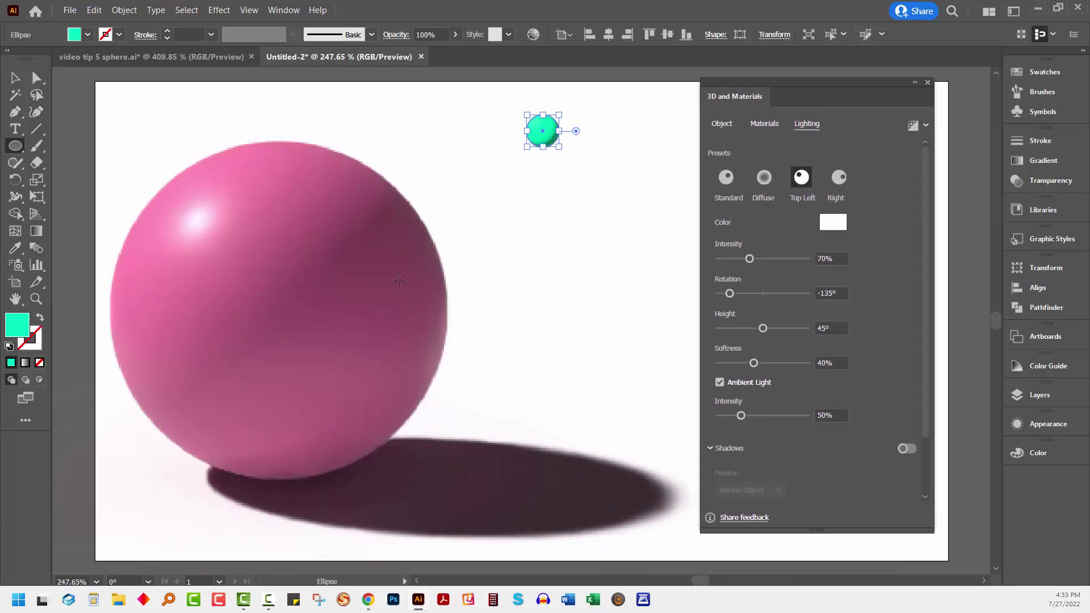
click(759, 124)
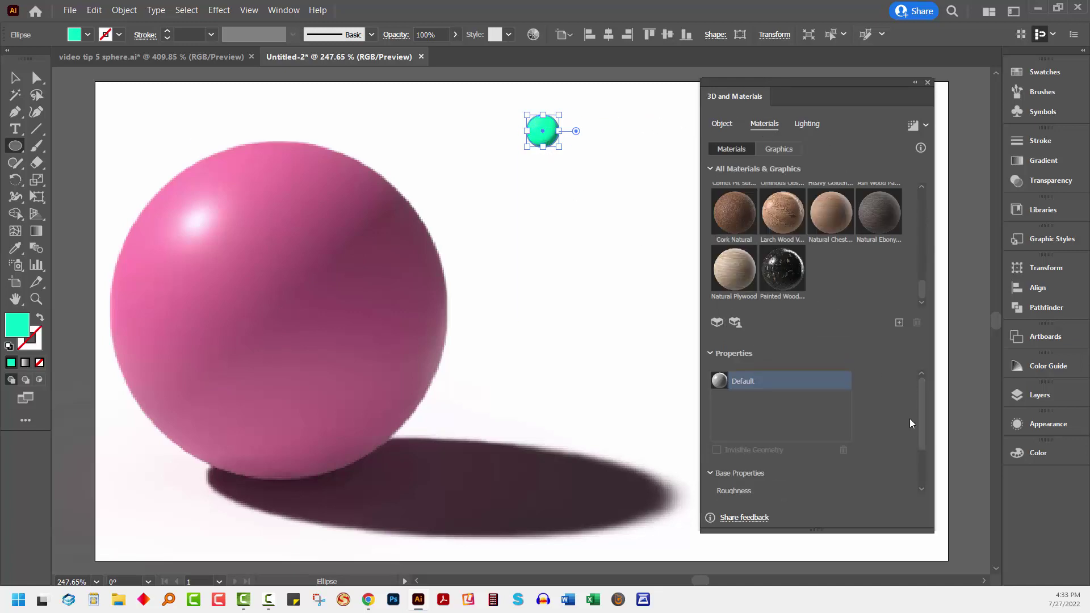
drag(923, 393, 921, 431)
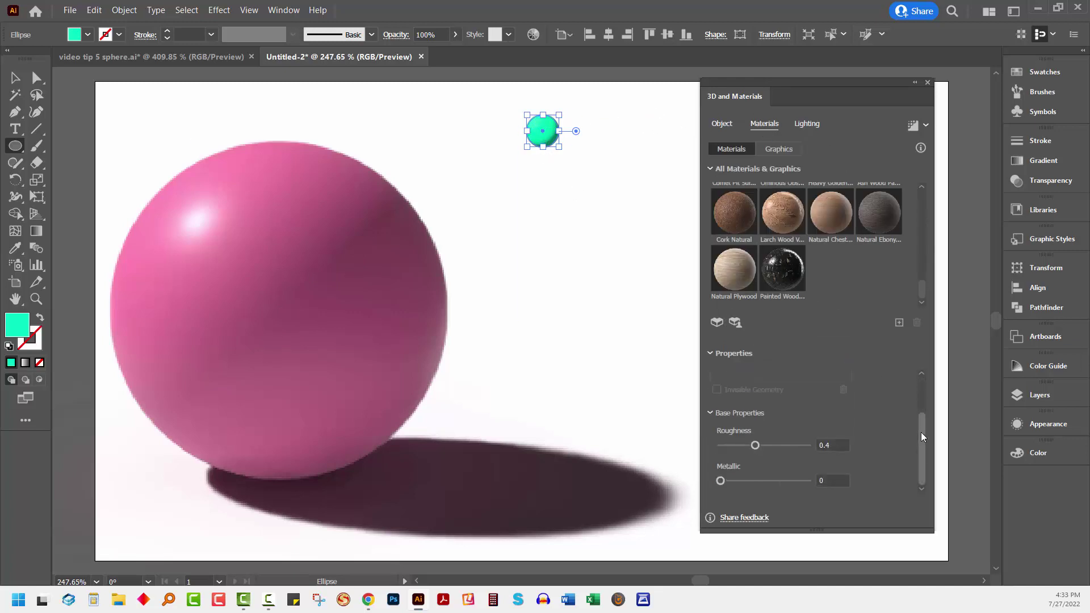
click(710, 413)
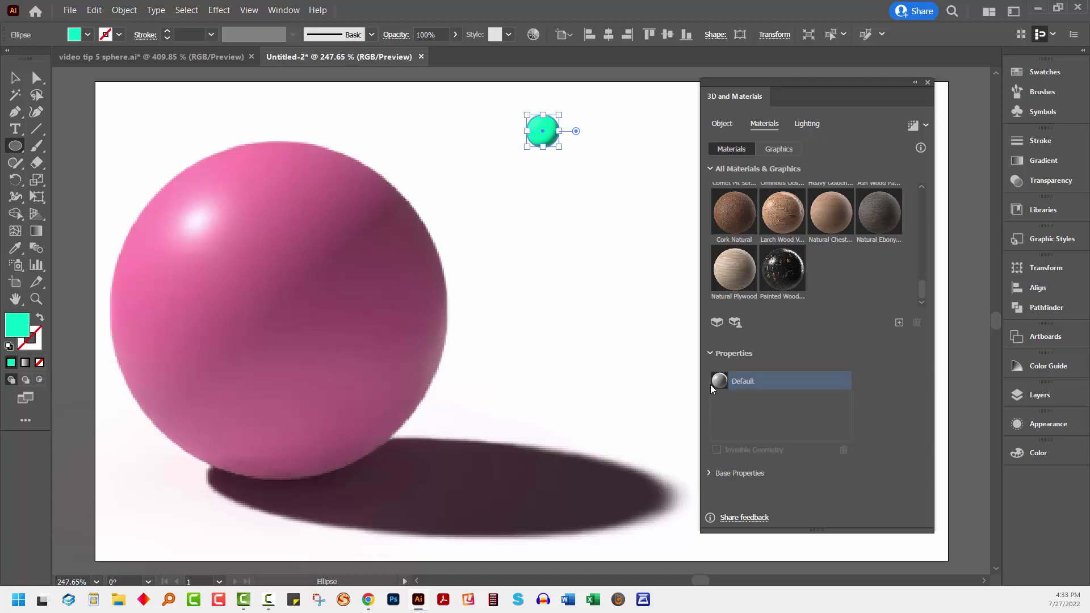
click(709, 473)
drag(921, 406, 908, 474)
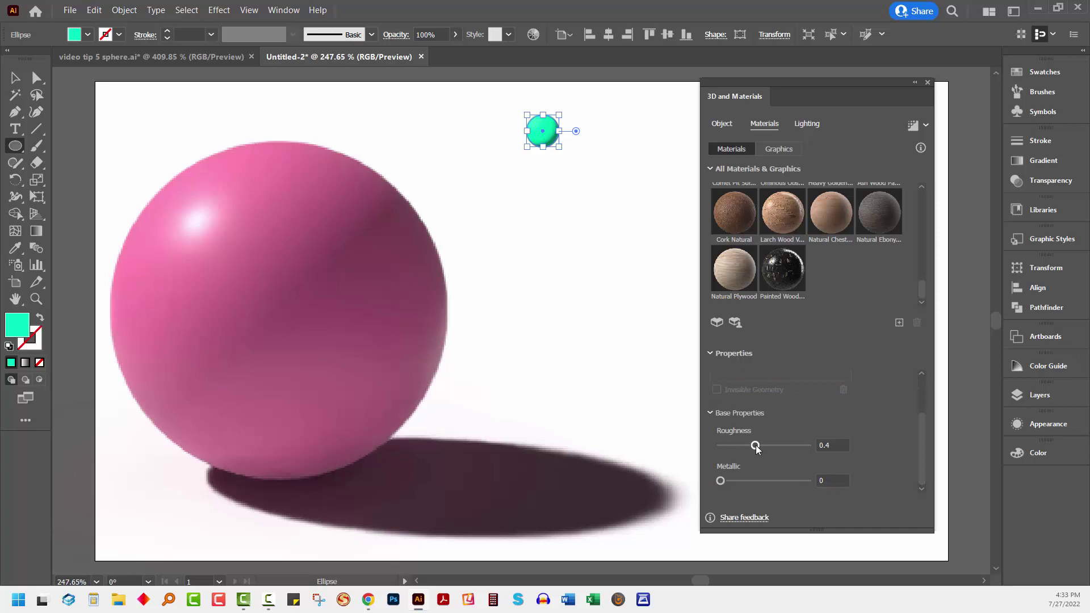
drag(755, 446, 693, 442)
click(912, 126)
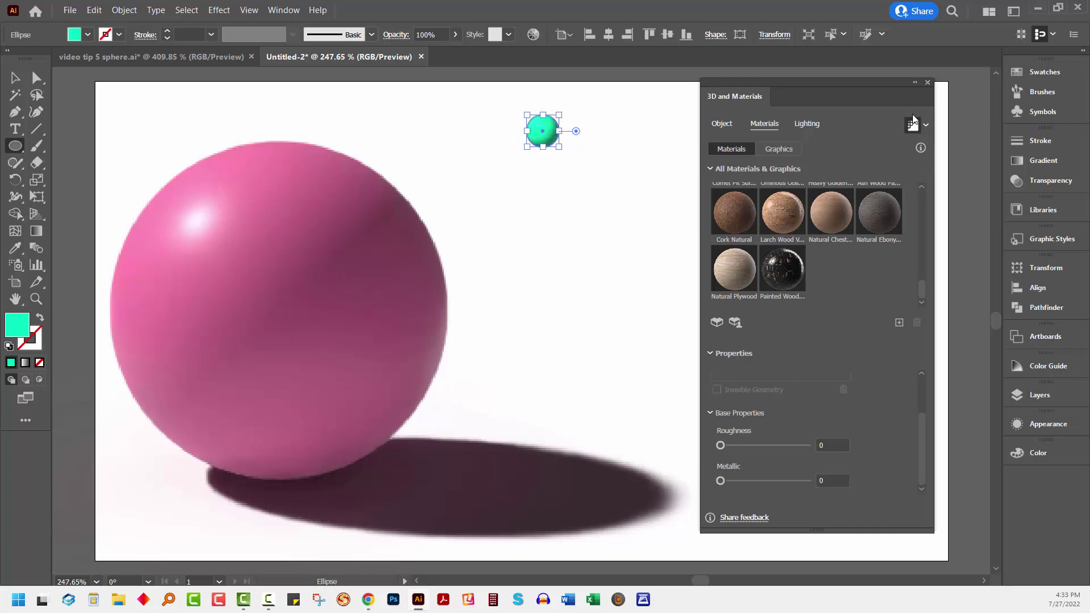
Step: Select the teal bump and apply Object > Repeat > Grid to it
click(928, 83)
click(15, 78)
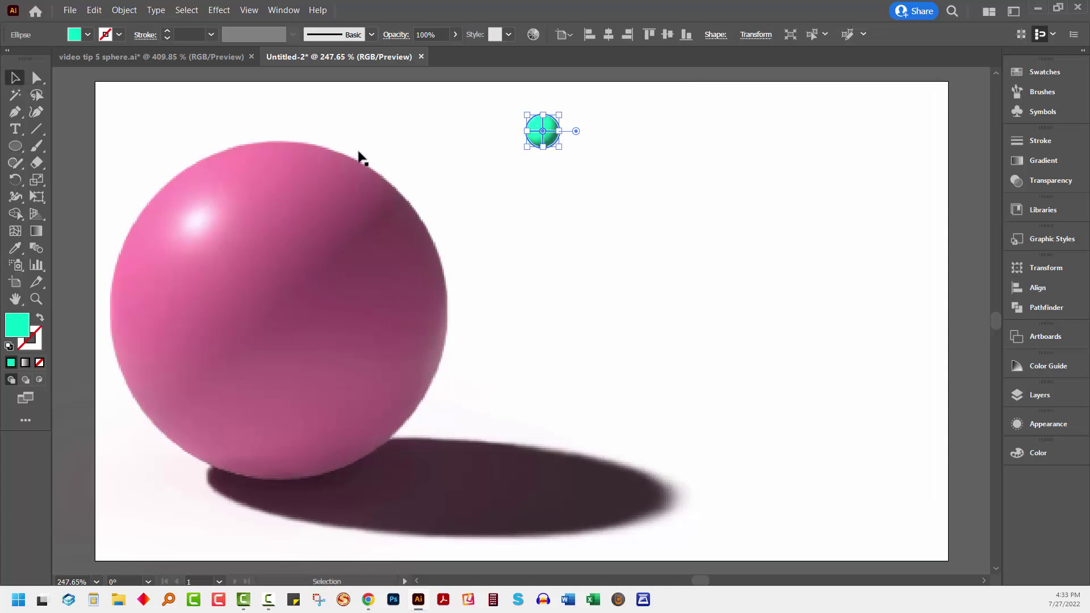
click(460, 170)
drag(506, 108, 570, 176)
click(124, 10)
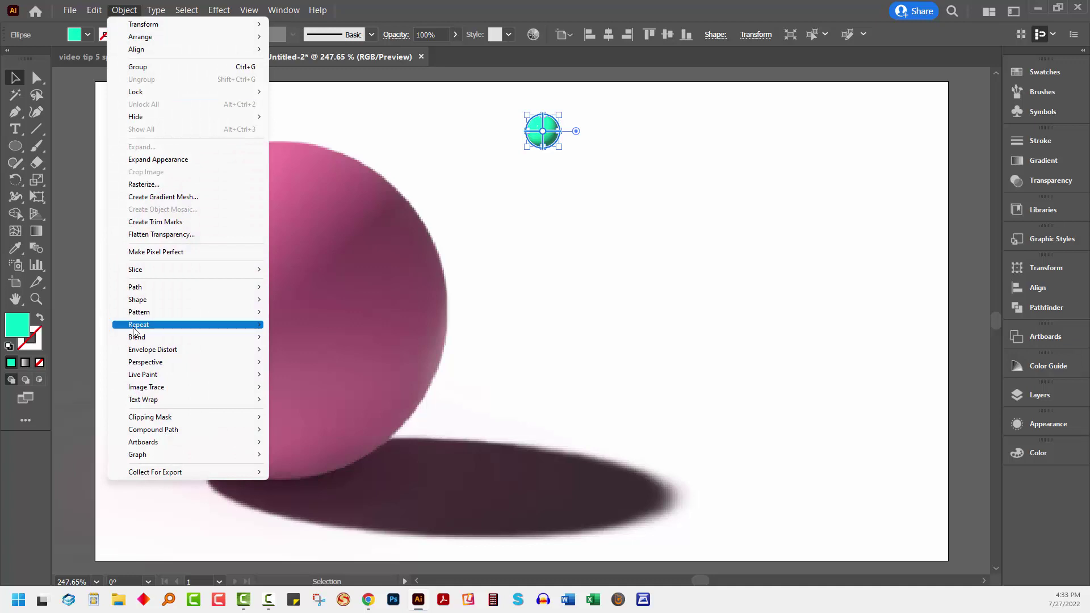
mouse_move(136, 325)
click(328, 337)
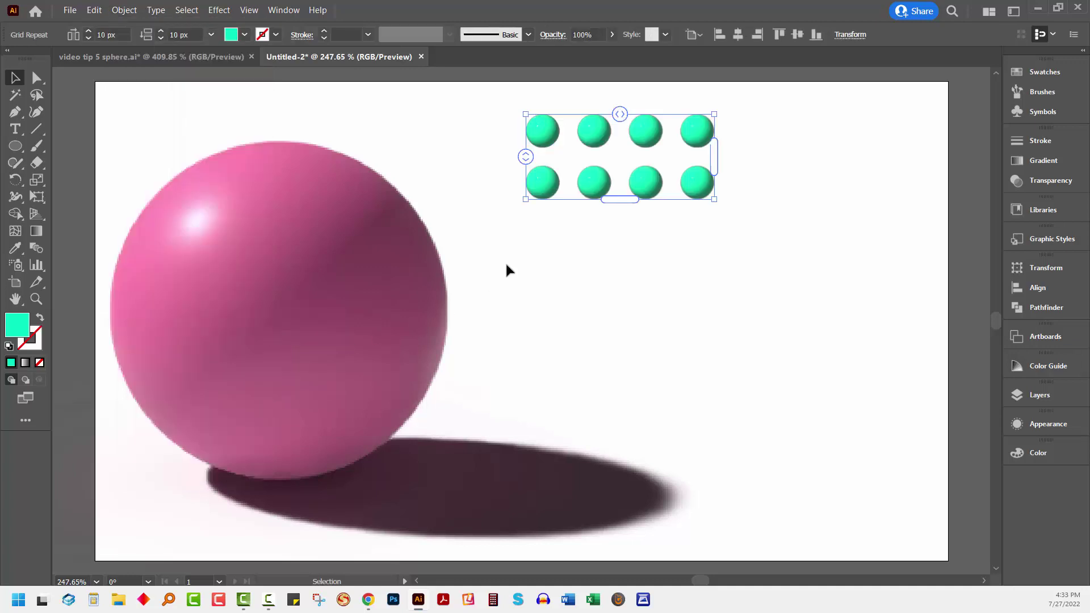
Step: Set the grid to Brick by Row and enlarge it to eight bumps across and six rows
click(113, 13)
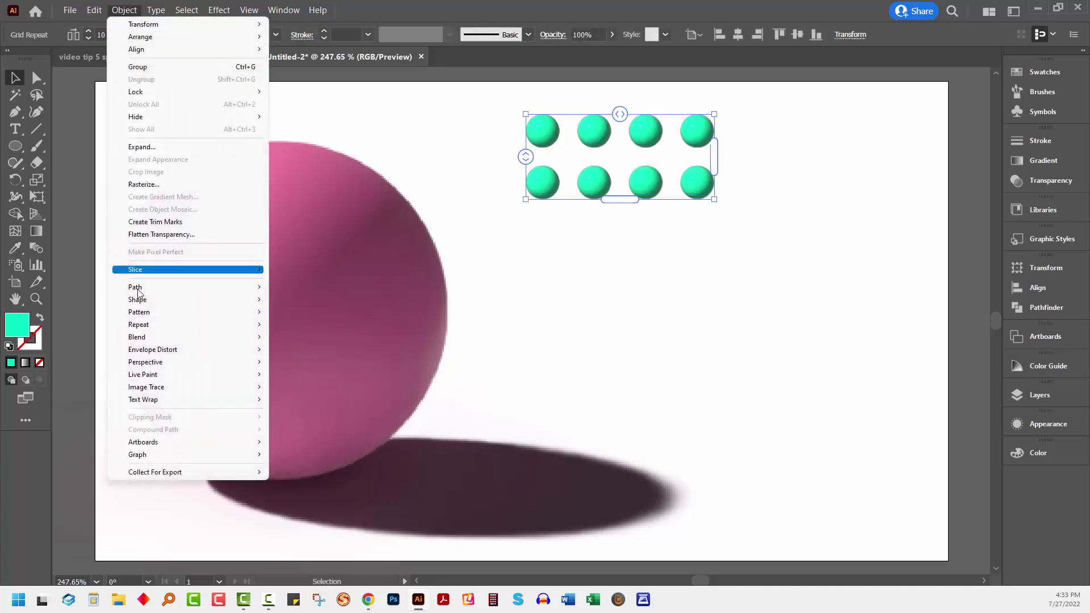
mouse_move(142, 324)
click(301, 380)
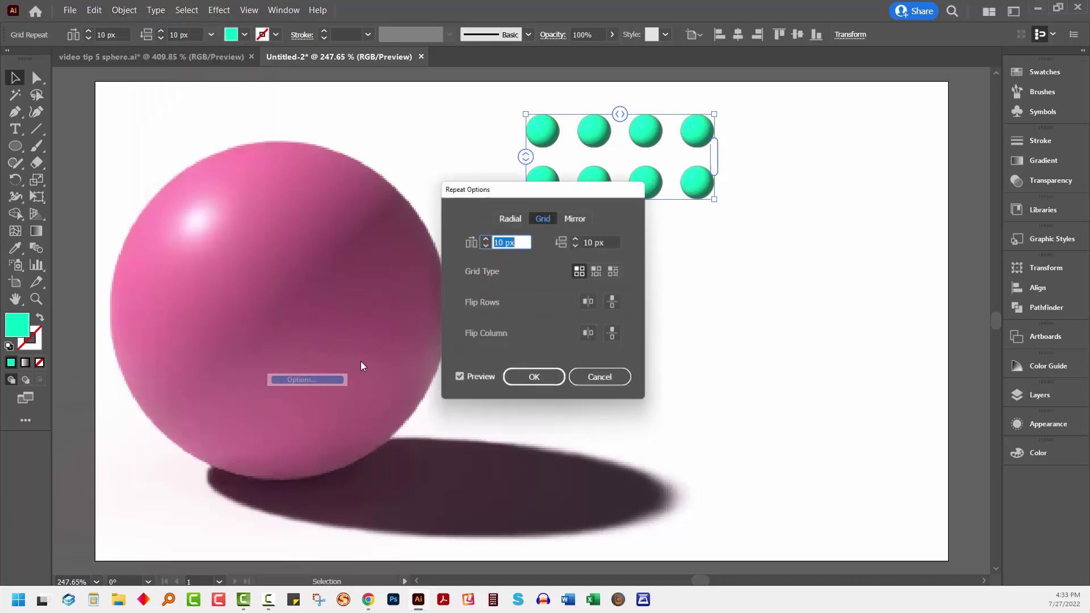
click(600, 275)
drag(559, 199, 321, 181)
click(293, 364)
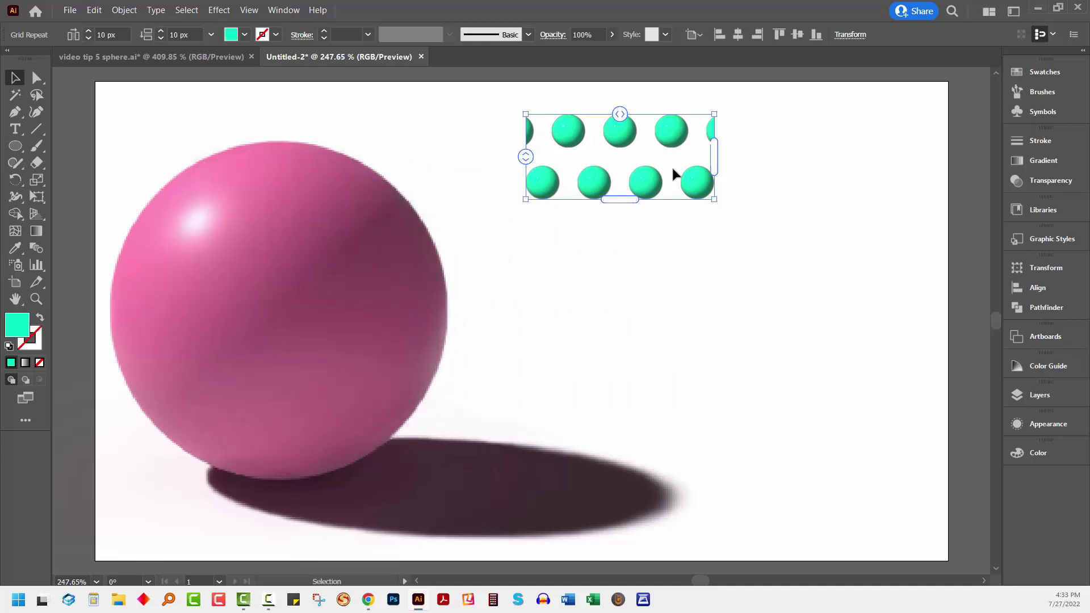
drag(713, 158, 922, 158)
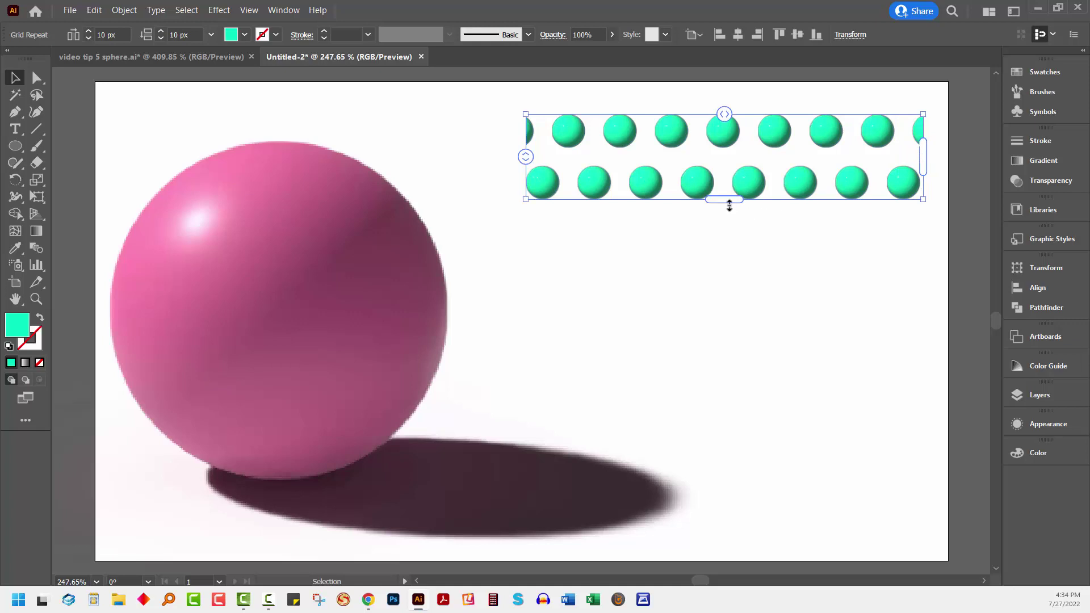
drag(725, 204, 688, 414)
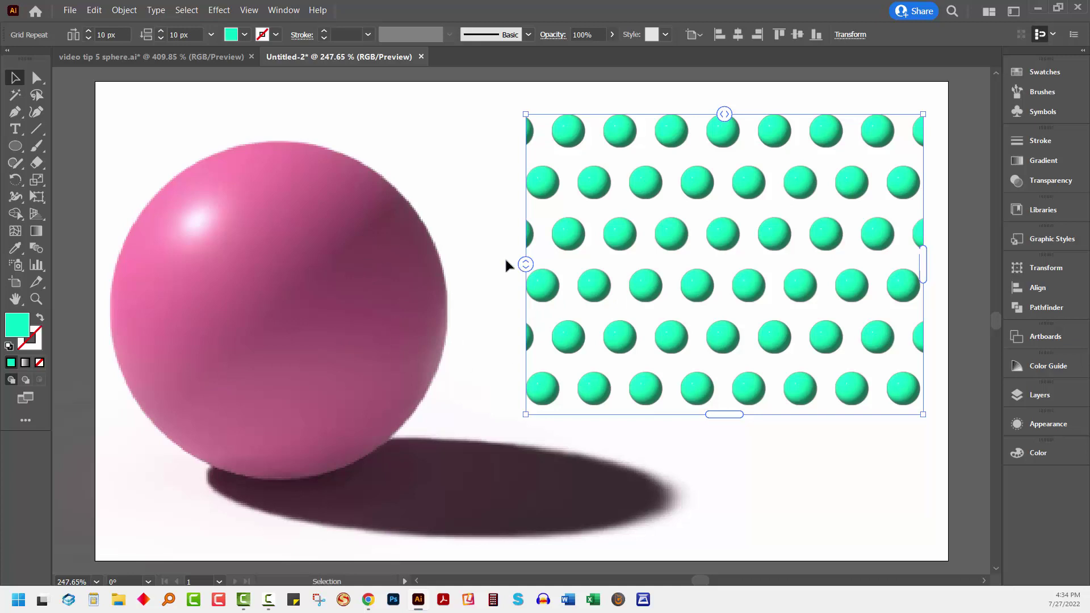
Step: Save the bump grid as 'New Symbol' in the Symbols panel, then delete it from the artboard
click(501, 108)
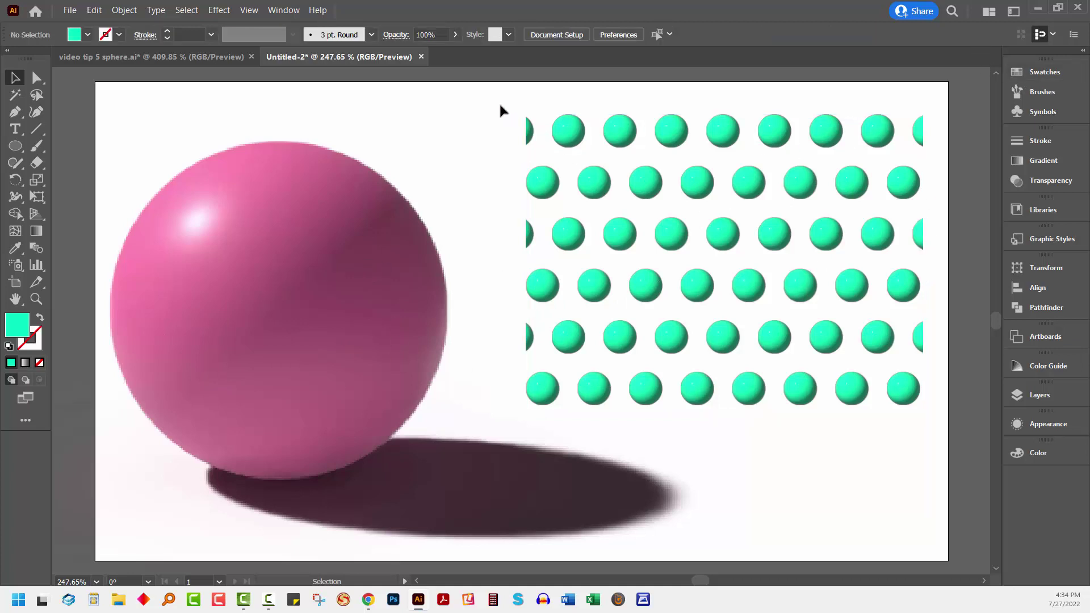
click(725, 290)
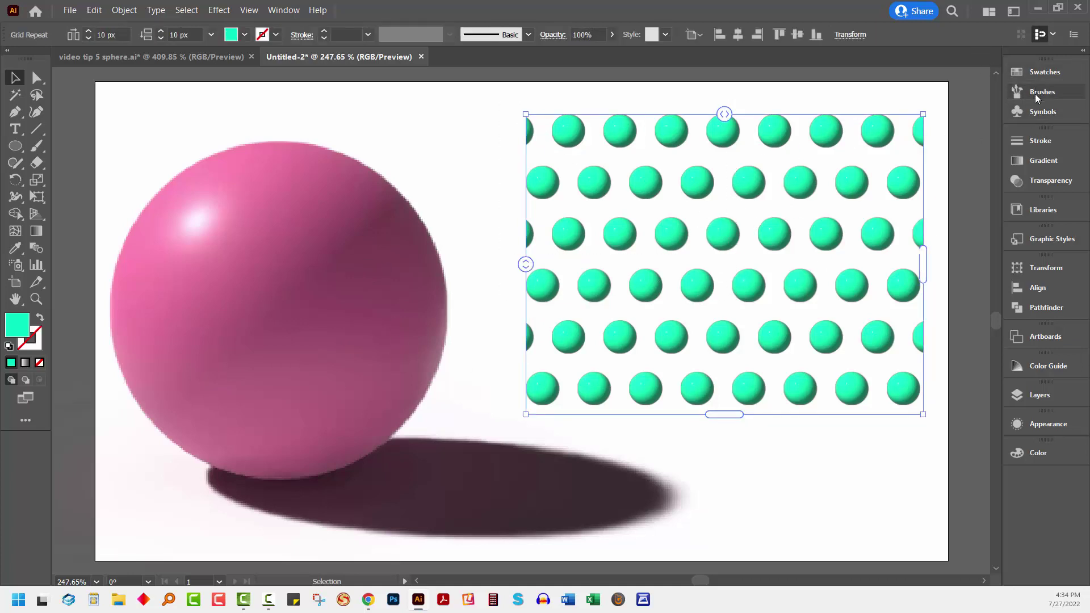
click(1041, 112)
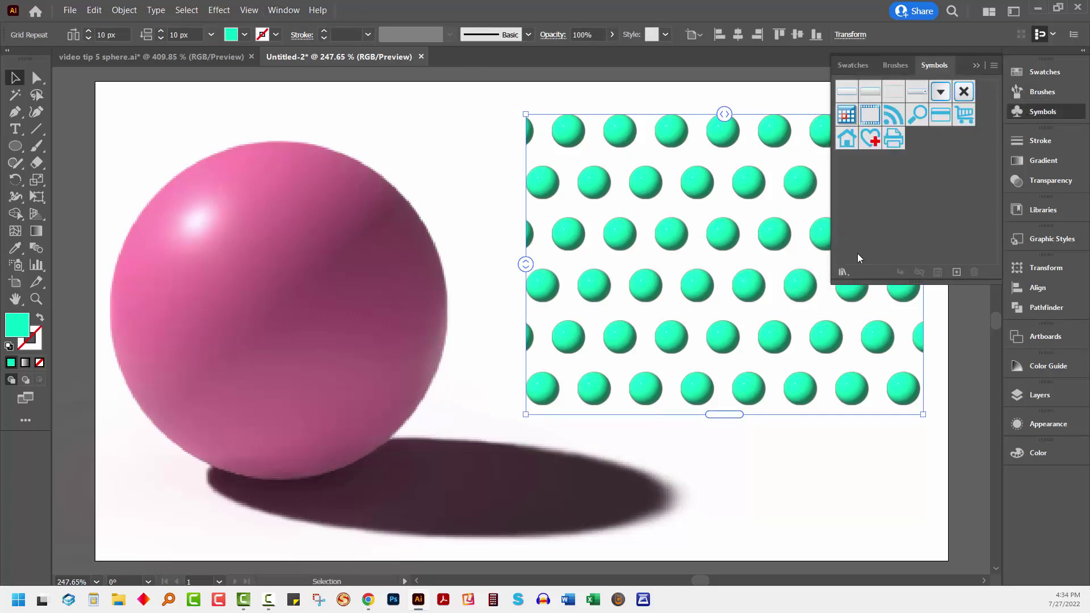
click(955, 272)
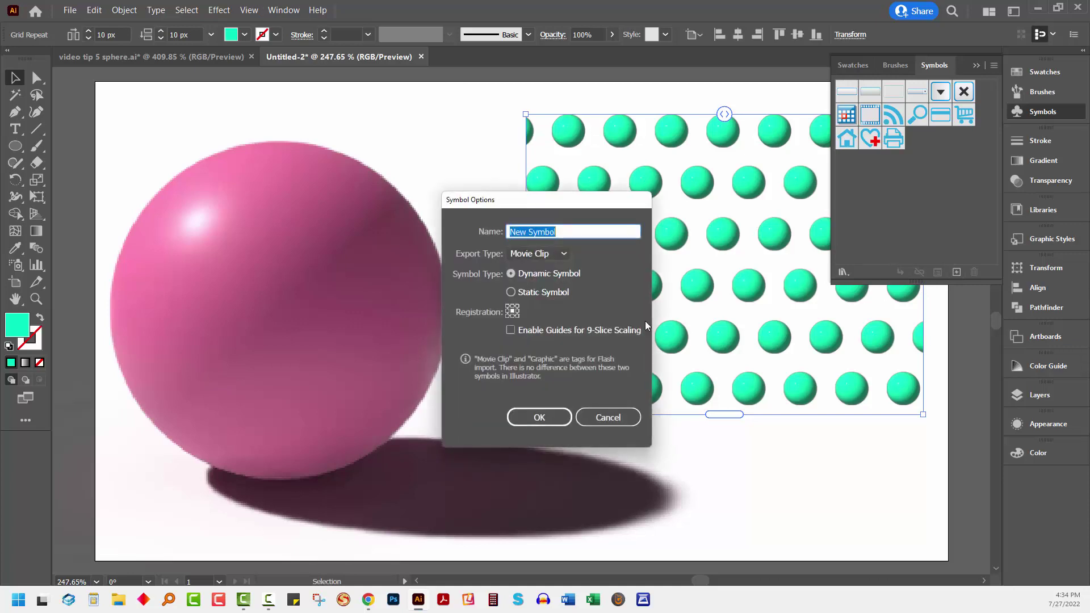
click(534, 418)
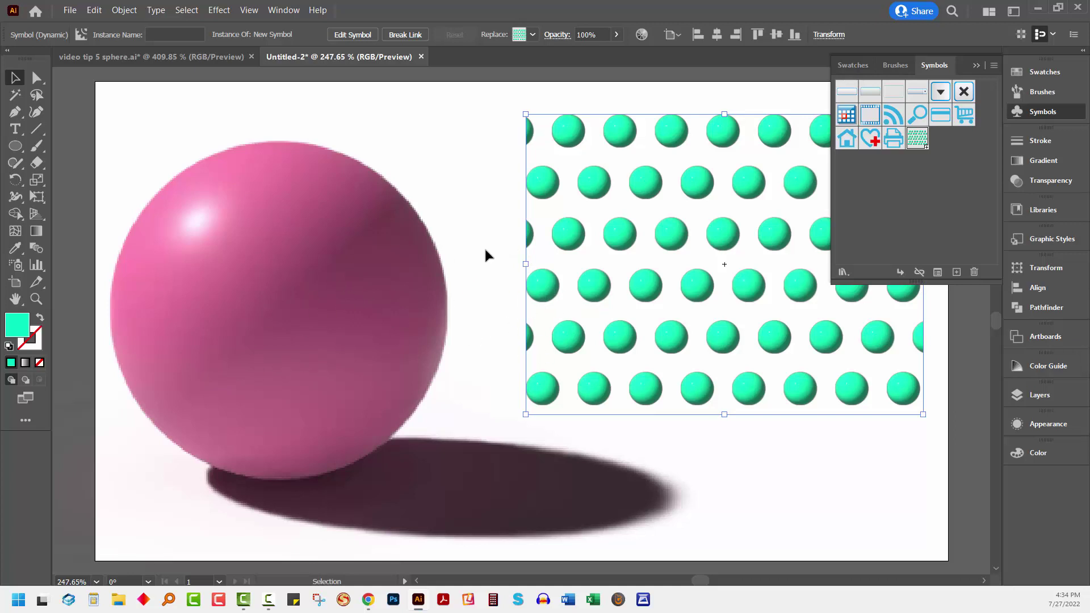
key(Delete)
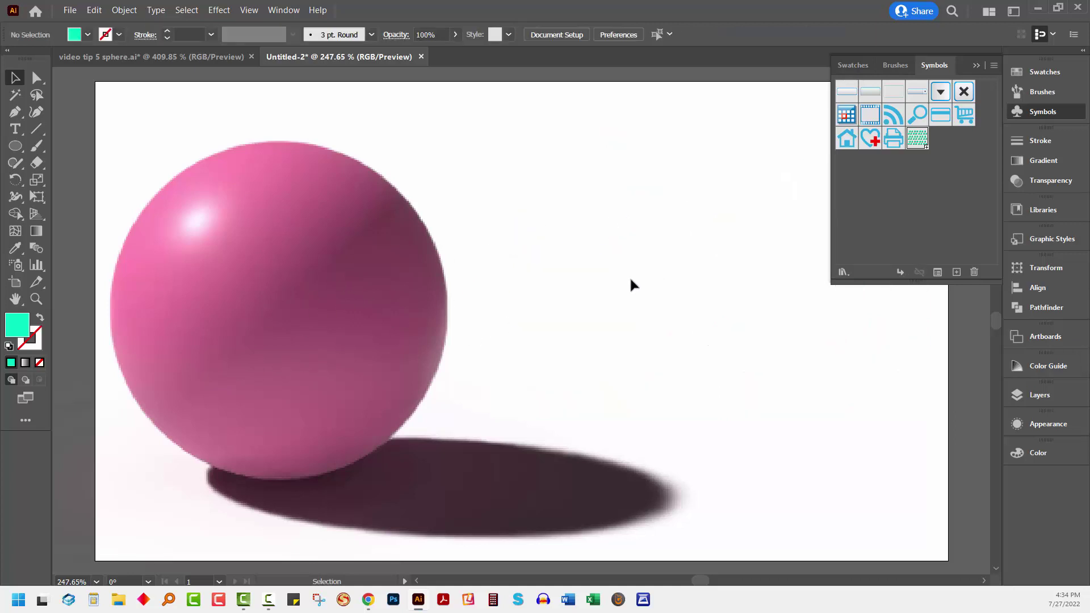
click(976, 64)
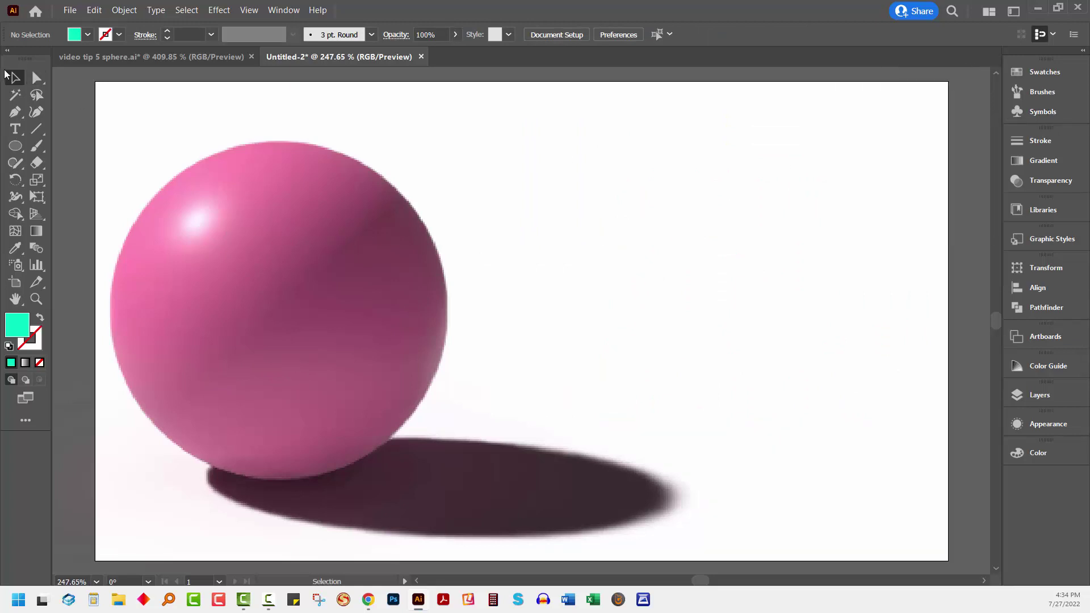
Step: Select the sphere's profile path and browse the Graphics list in 3D and Materials
click(227, 274)
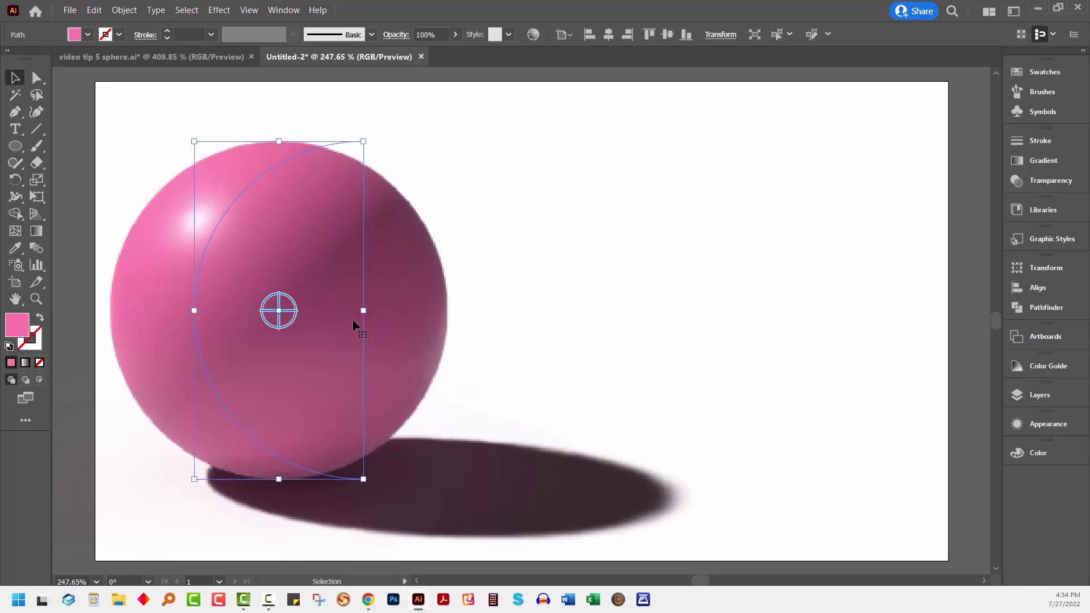
click(284, 11)
click(322, 125)
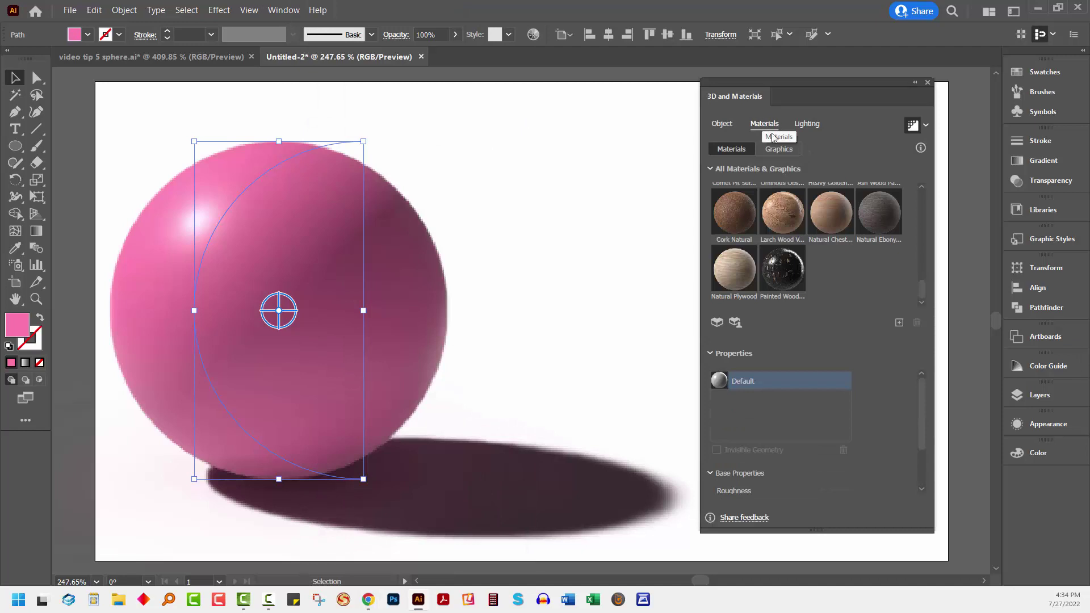
click(784, 150)
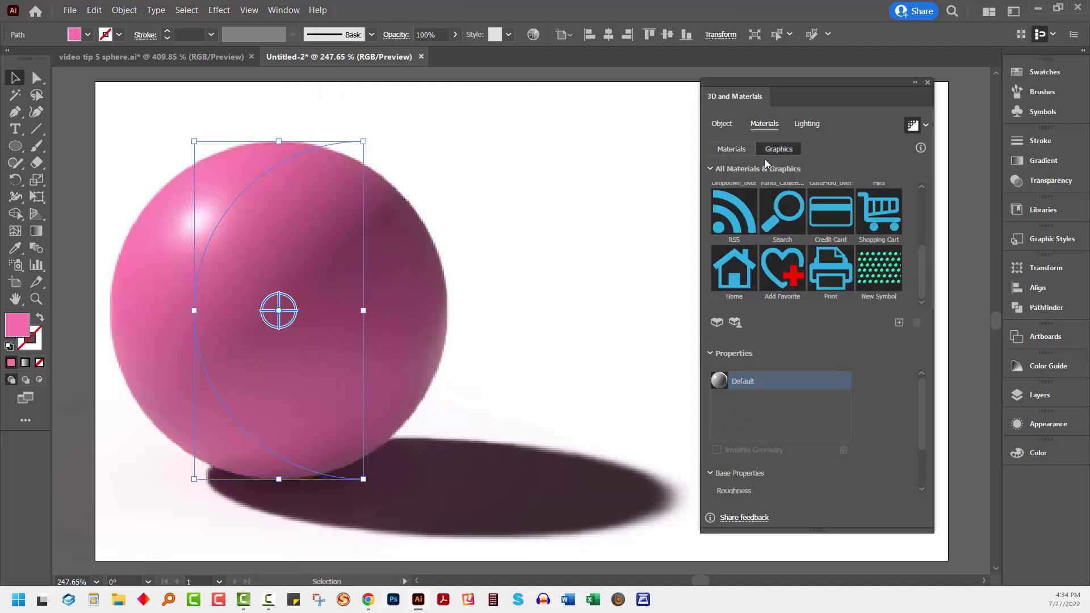
drag(925, 252, 921, 196)
mouse_move(843, 227)
drag(921, 210, 915, 288)
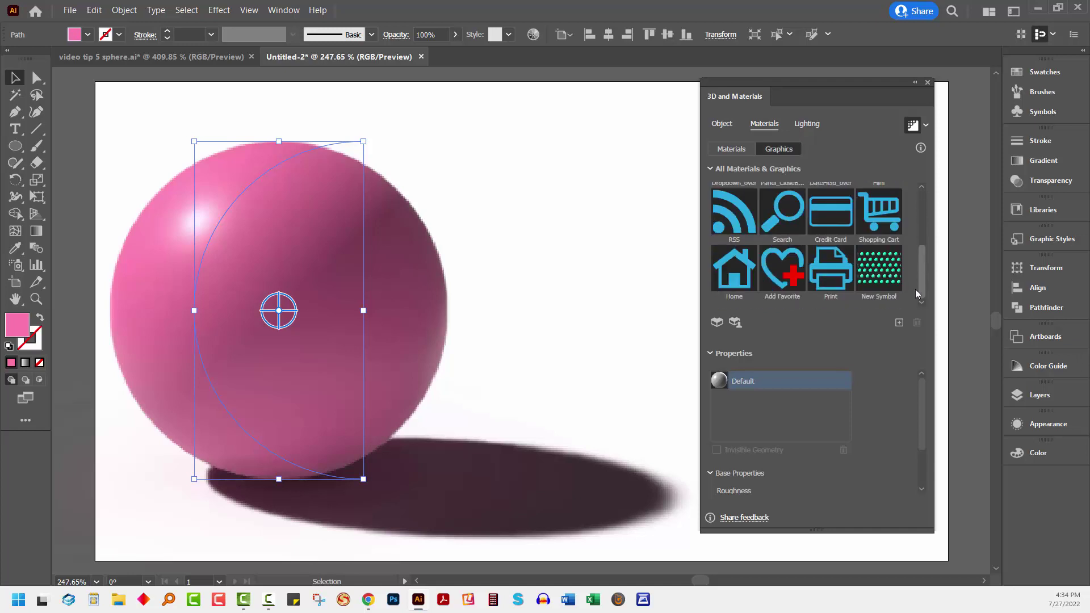
Step: Wrap the New Symbol dots onto the sphere at 139% scale, then deselect
click(878, 273)
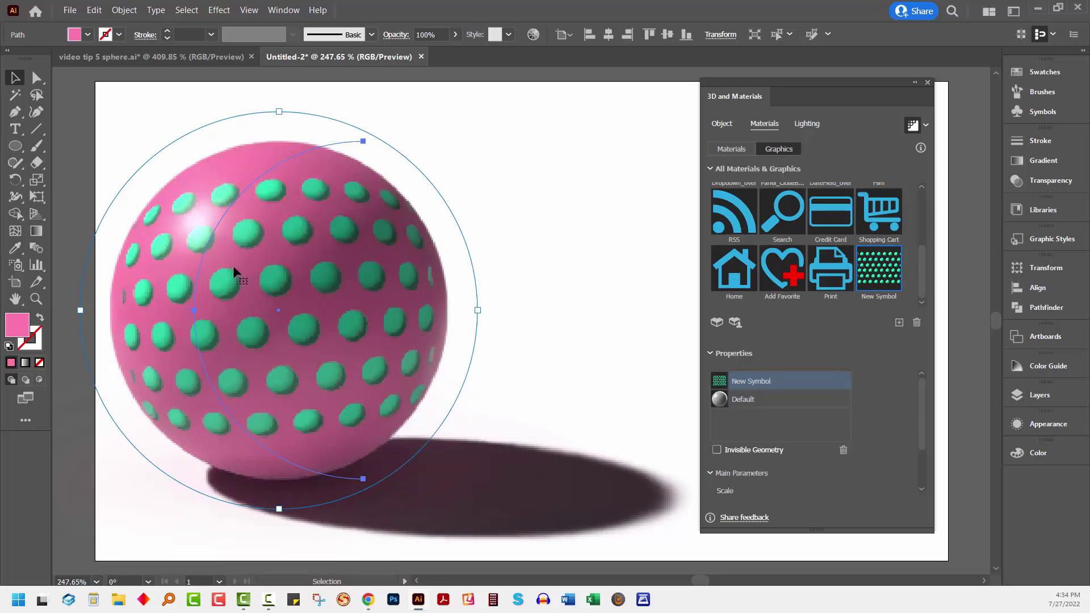
scroll(809, 441, down, 2)
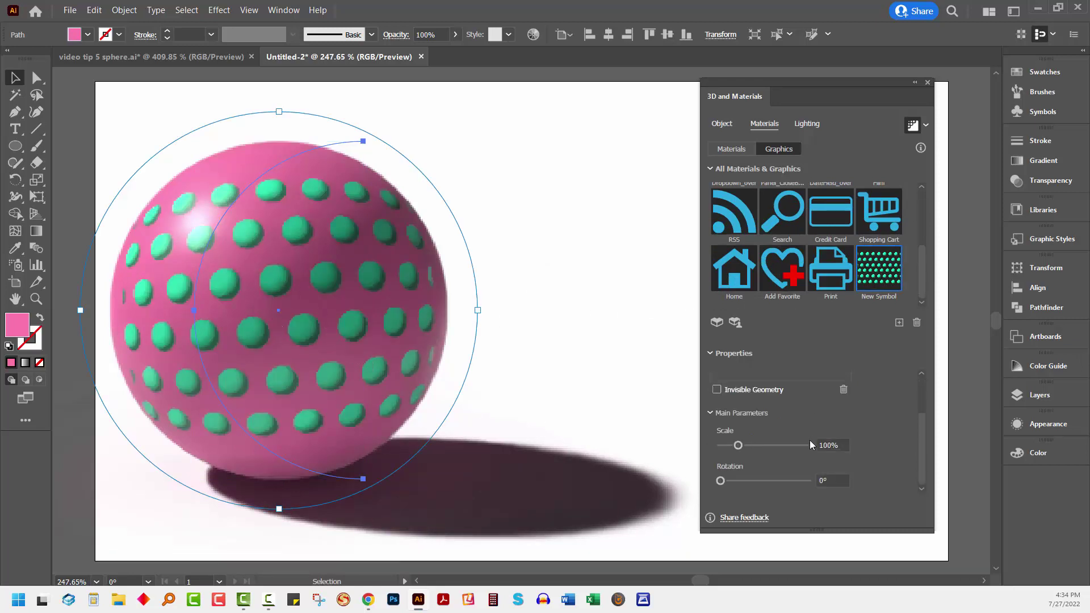
mouse_move(739, 450)
mouse_down()
mouse_move(752, 450)
mouse_move(743, 449)
mouse_up()
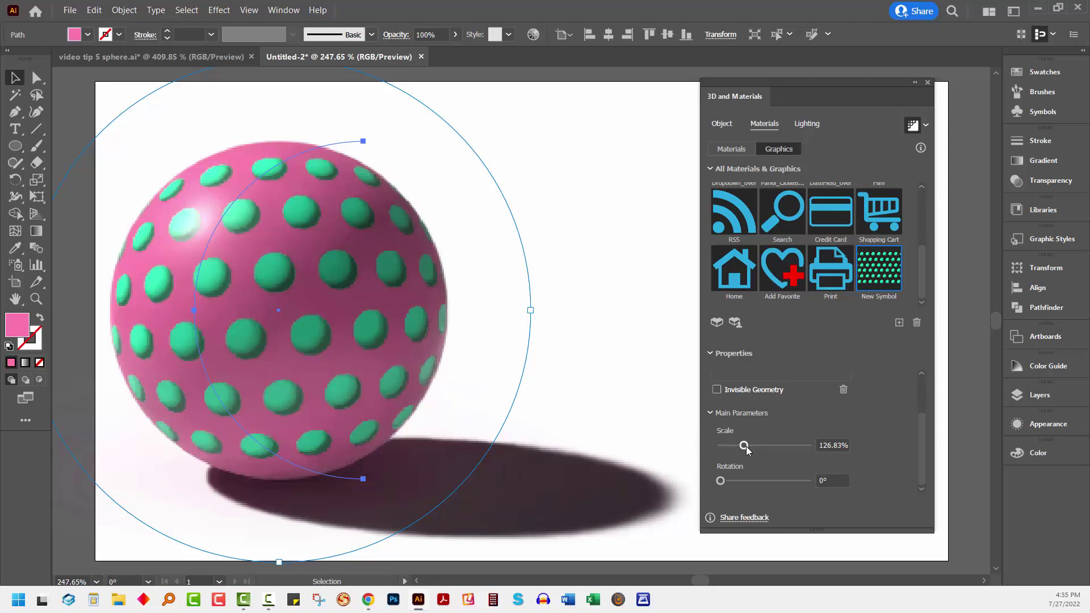
drag(745, 449, 741, 449)
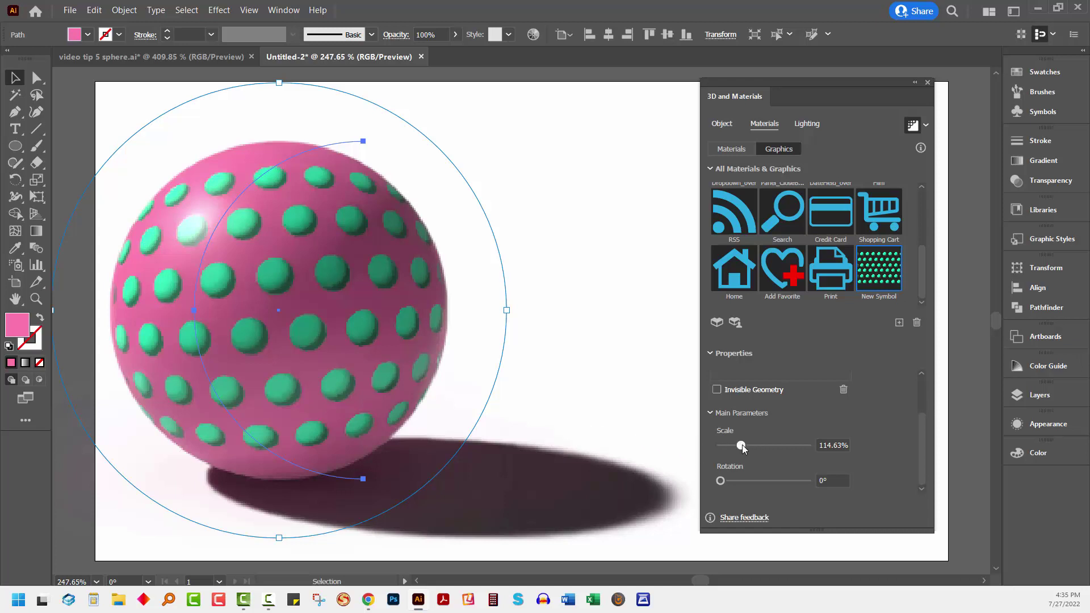
drag(742, 446, 747, 446)
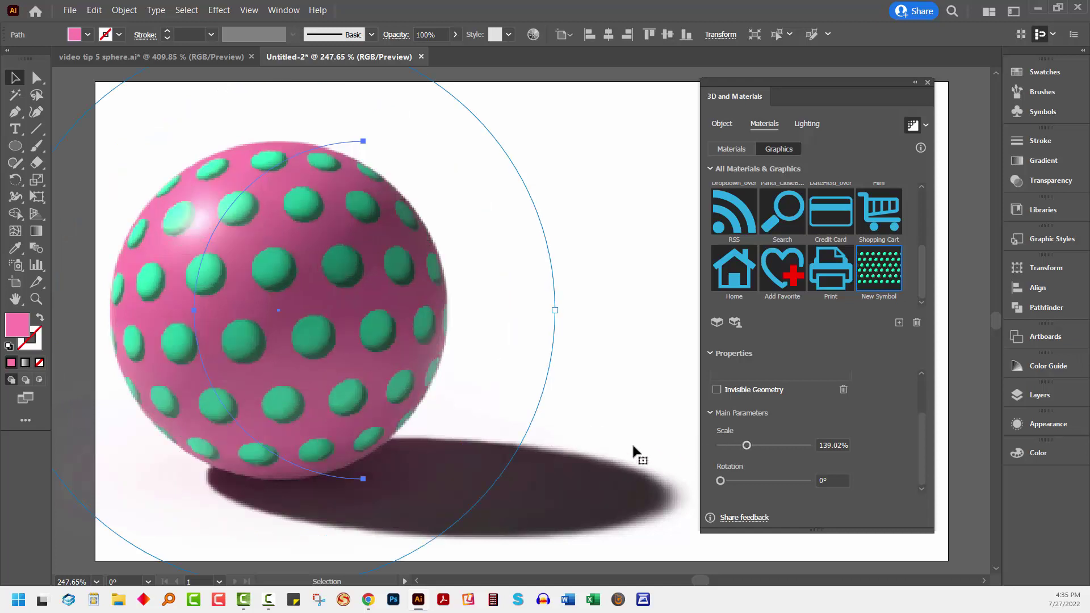
click(631, 376)
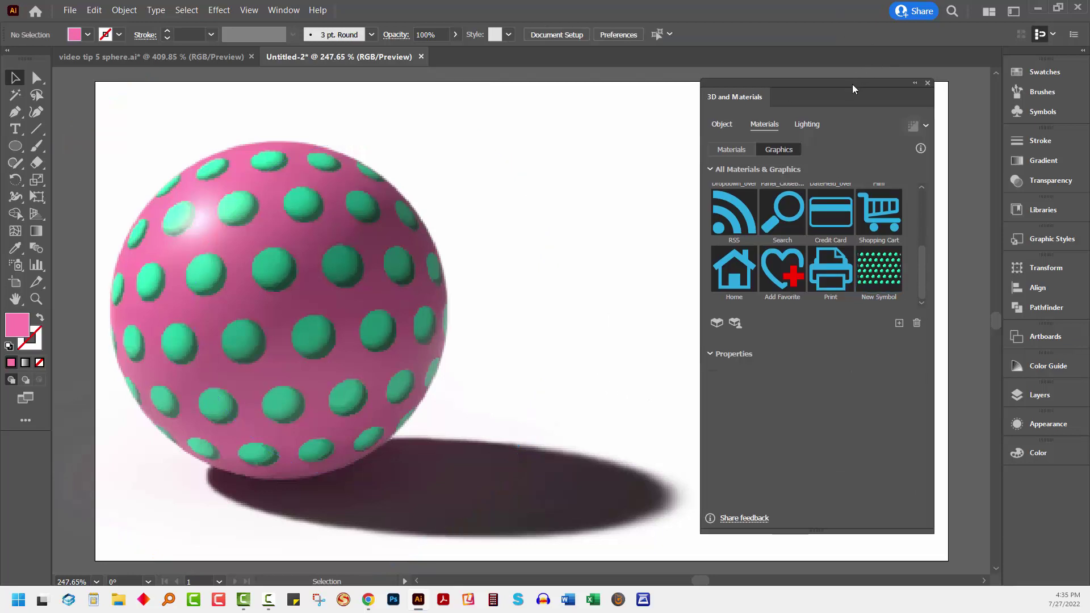
Step: Move the 3D panel aside and set the light to 87% intensity and -109° rotation
drag(851, 79, 954, 75)
drag(326, 310, 369, 300)
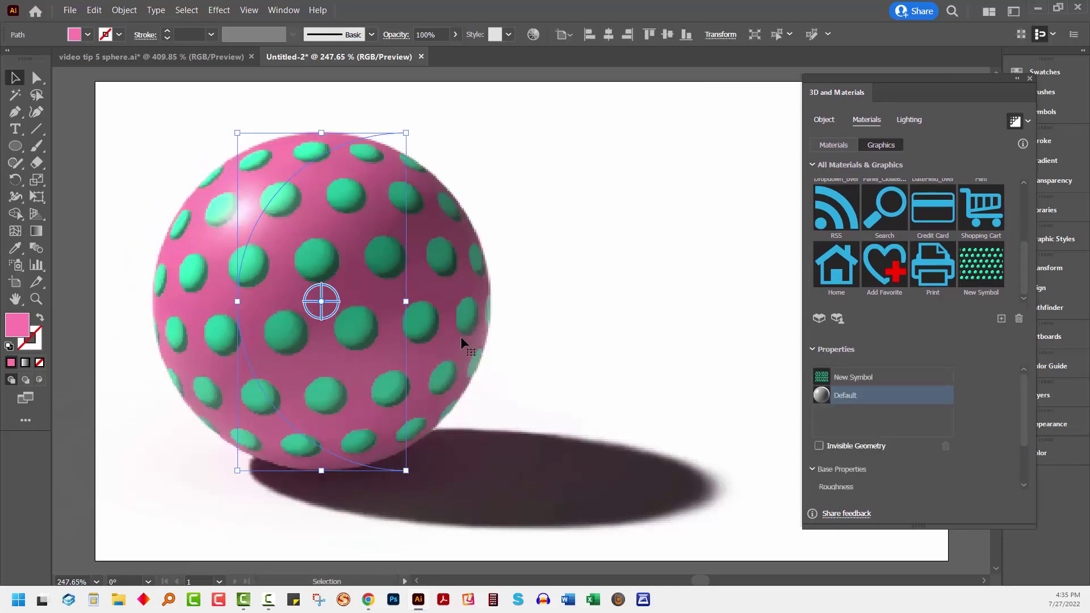
click(909, 120)
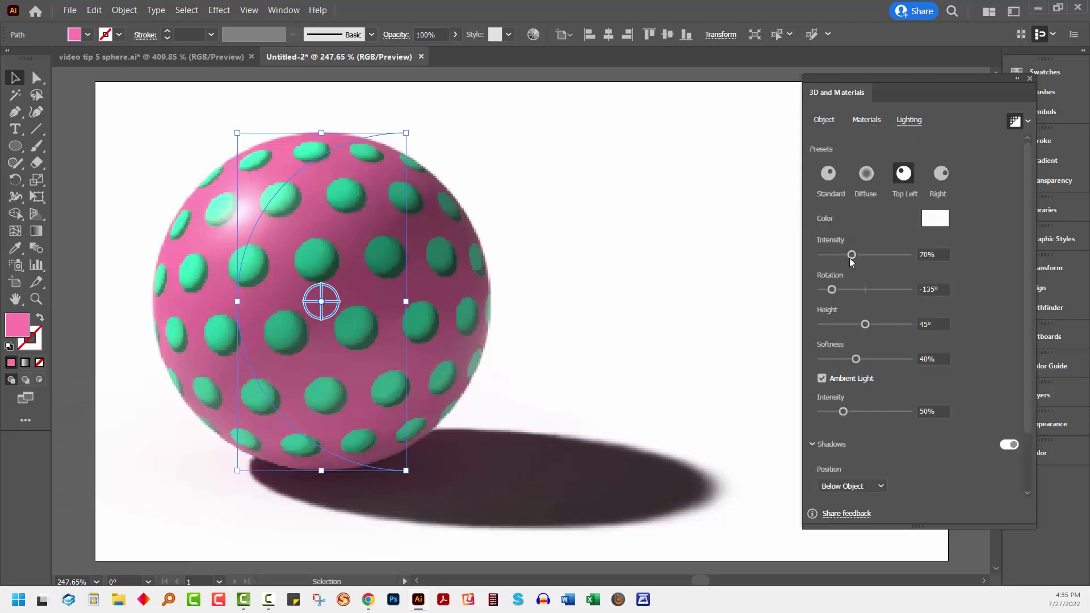
drag(853, 256, 860, 256)
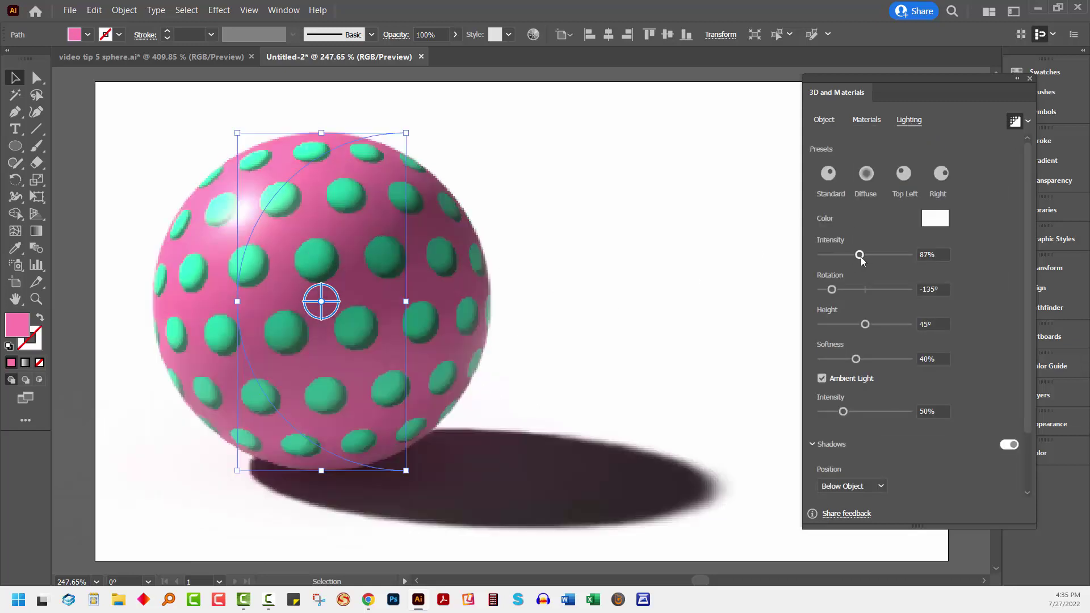
drag(832, 290, 840, 291)
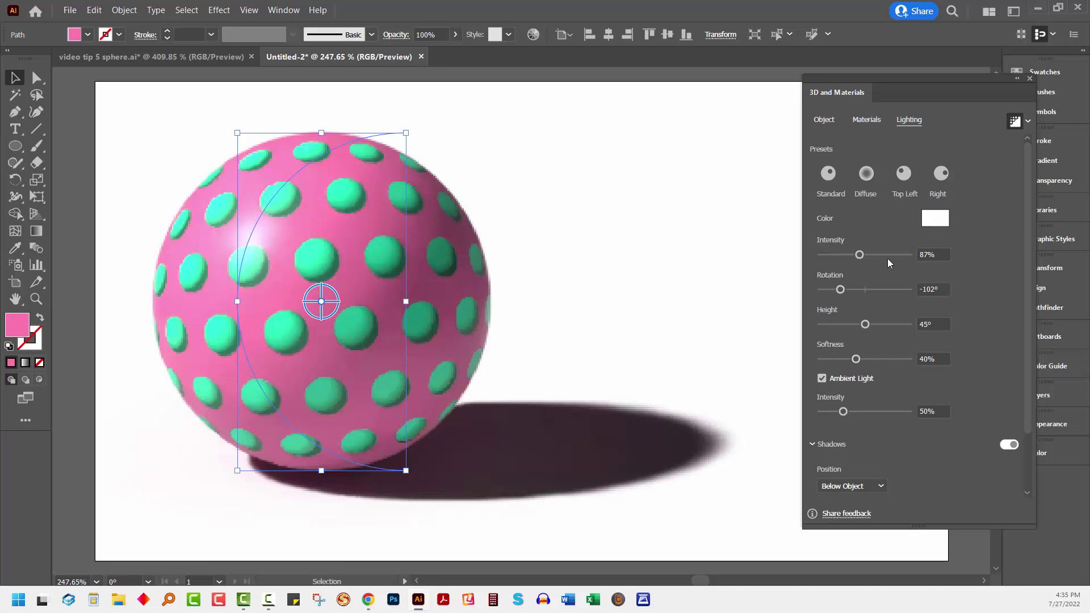
drag(843, 287, 839, 288)
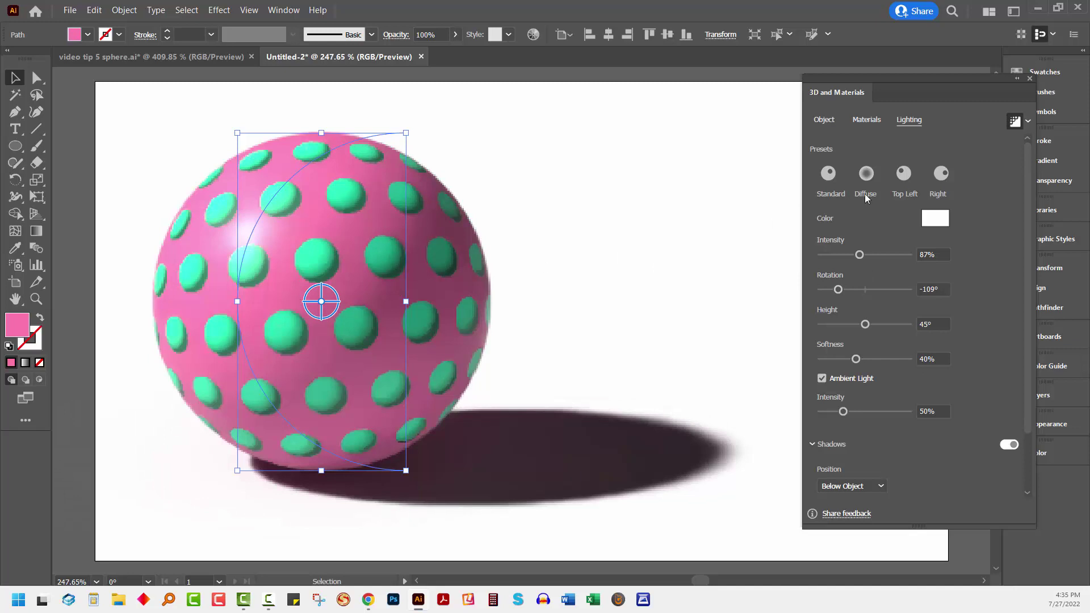
Step: Set High ray-tracing quality and 300 ppi raster resolution, then render the sphere
click(1029, 124)
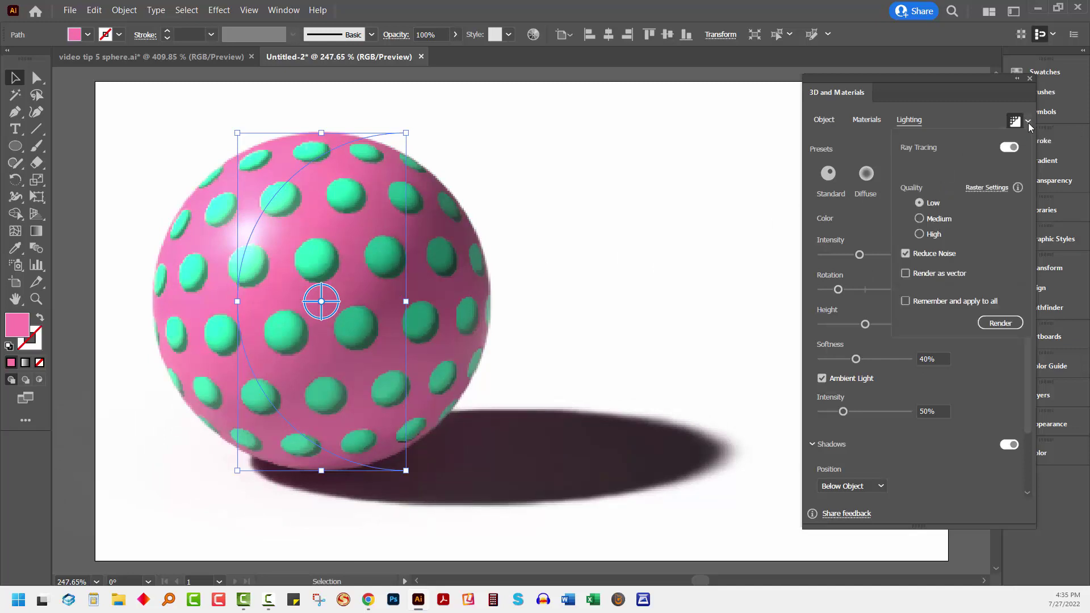
click(920, 235)
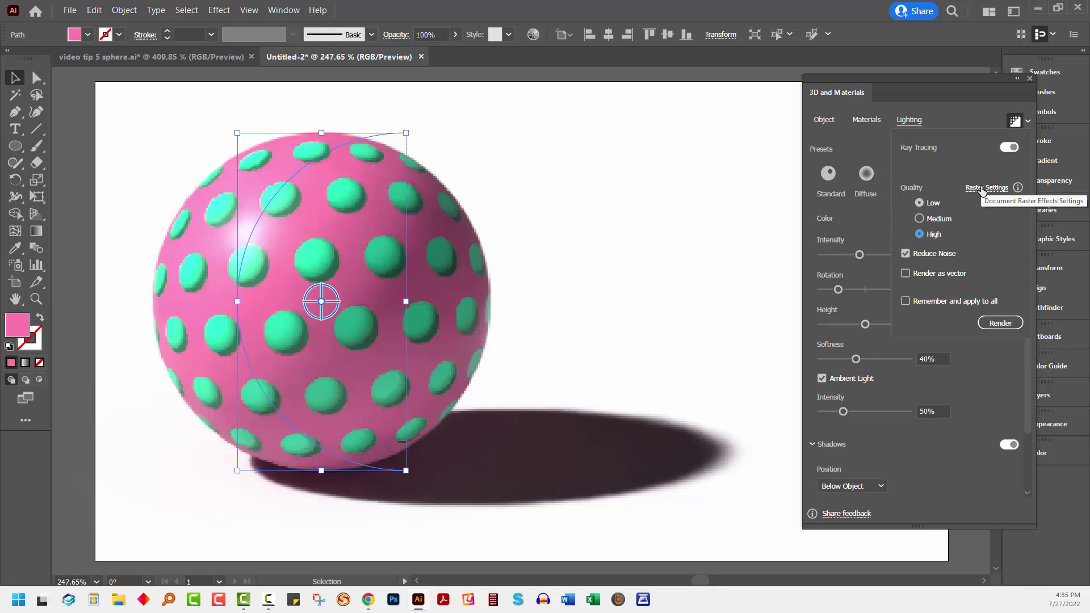
click(982, 189)
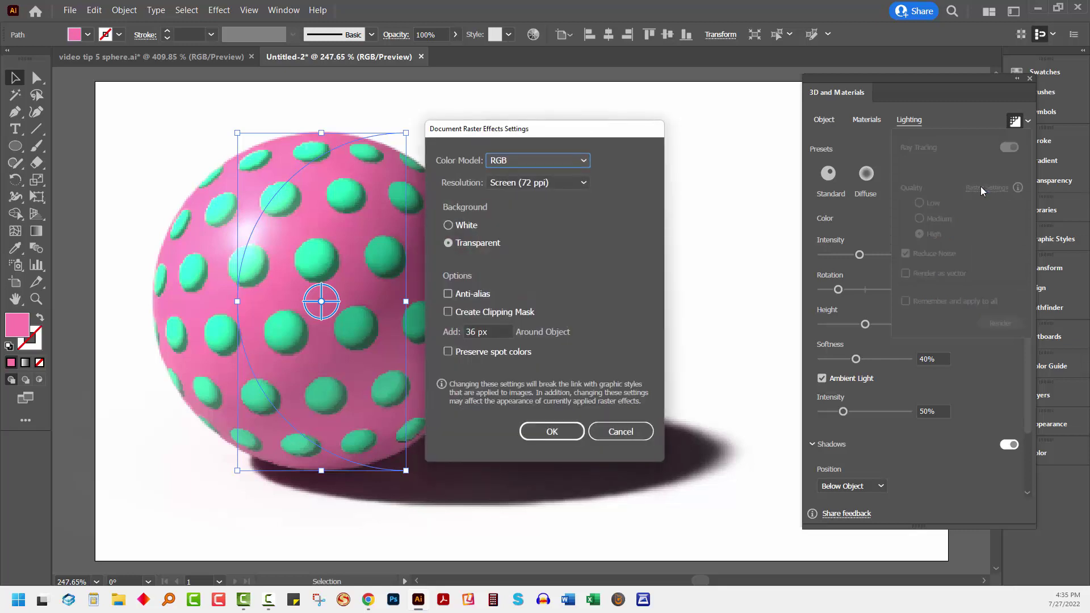
click(527, 185)
click(531, 232)
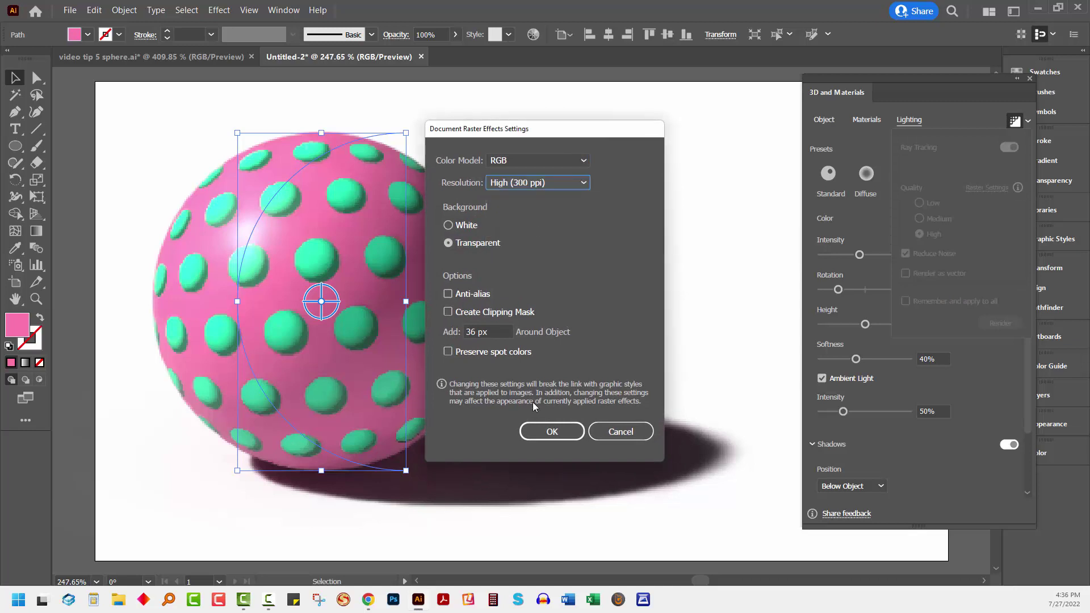
click(554, 431)
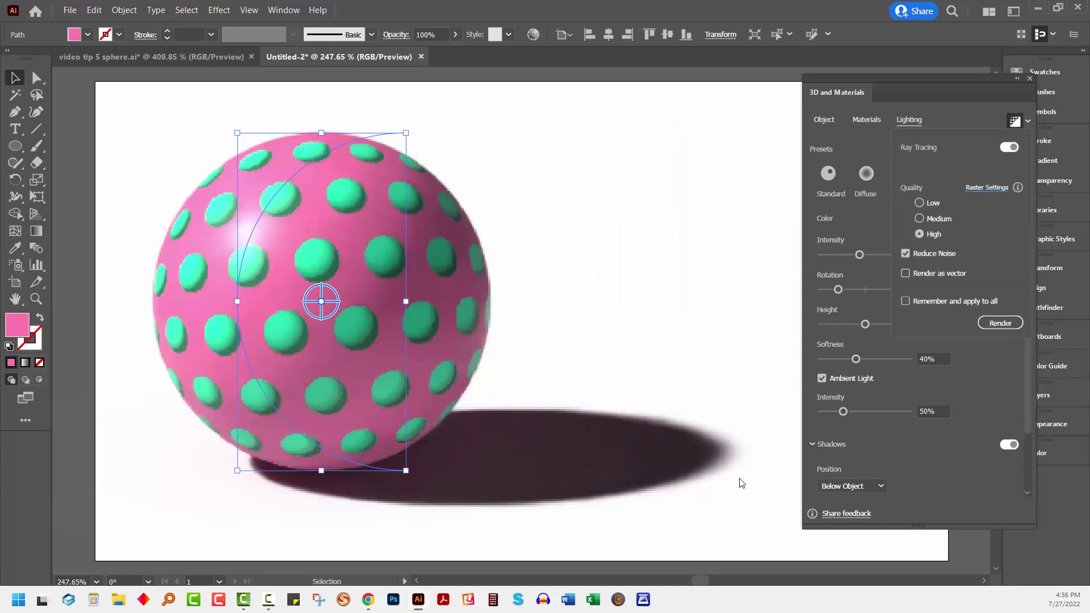
click(1000, 323)
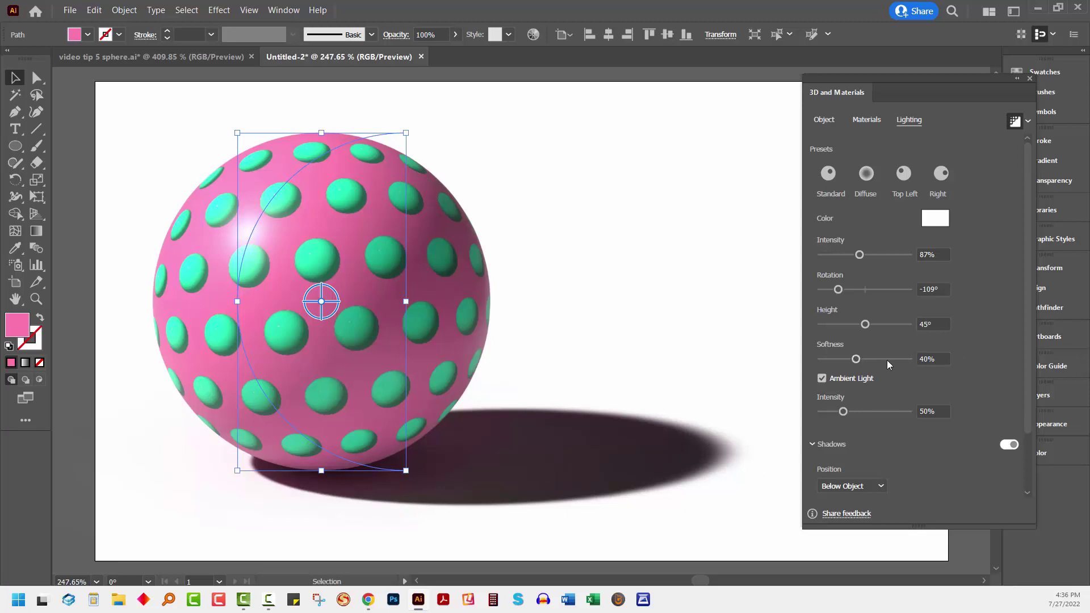
Step: Raise the light Softness to 76%, deselect, and close the 3D and Materials panel
drag(856, 358, 888, 363)
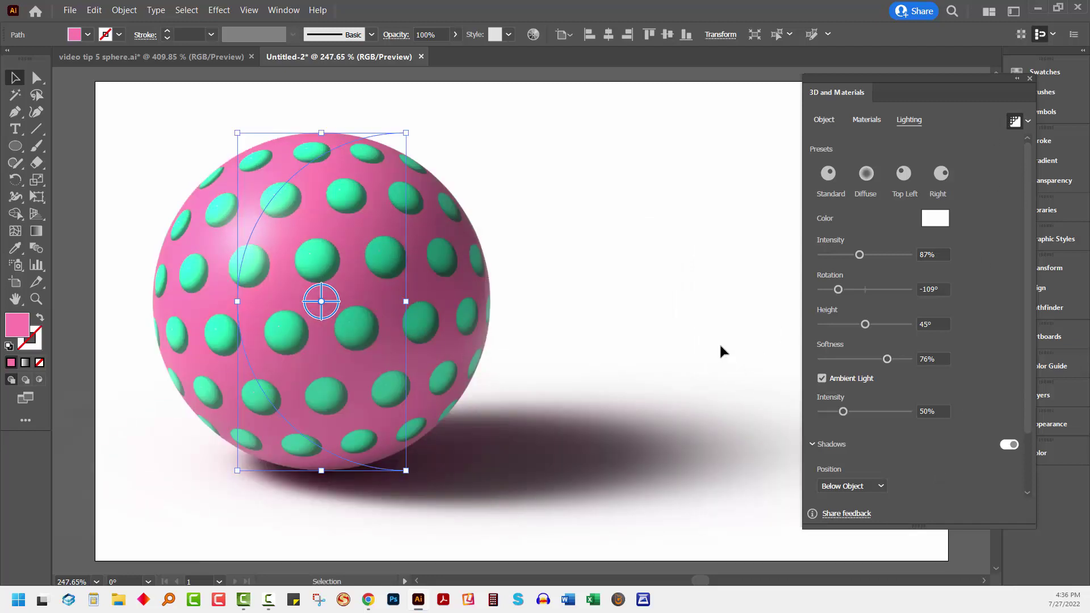
click(709, 312)
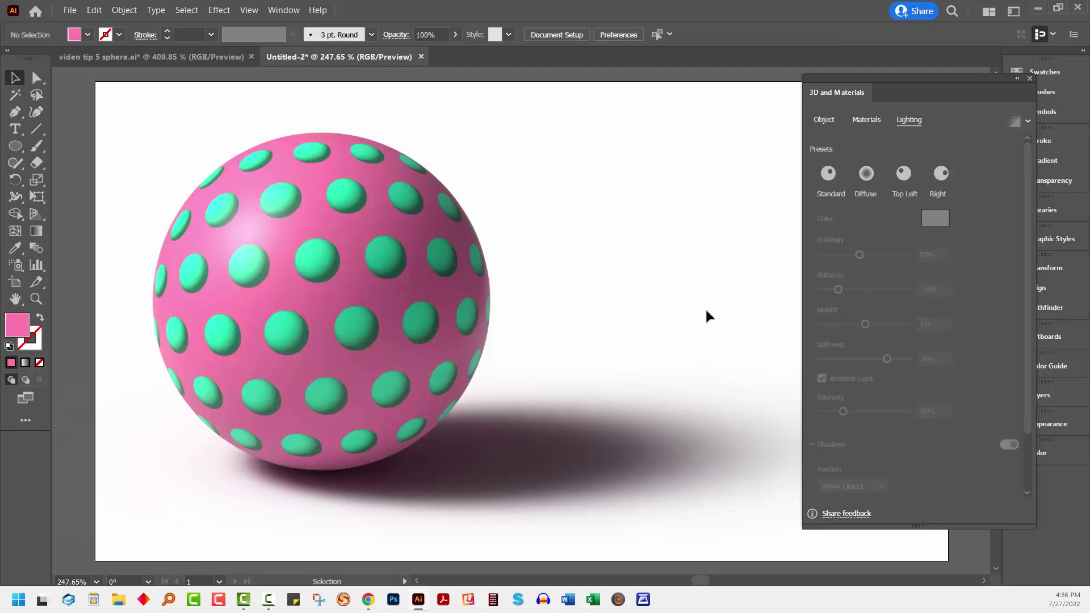
click(1030, 81)
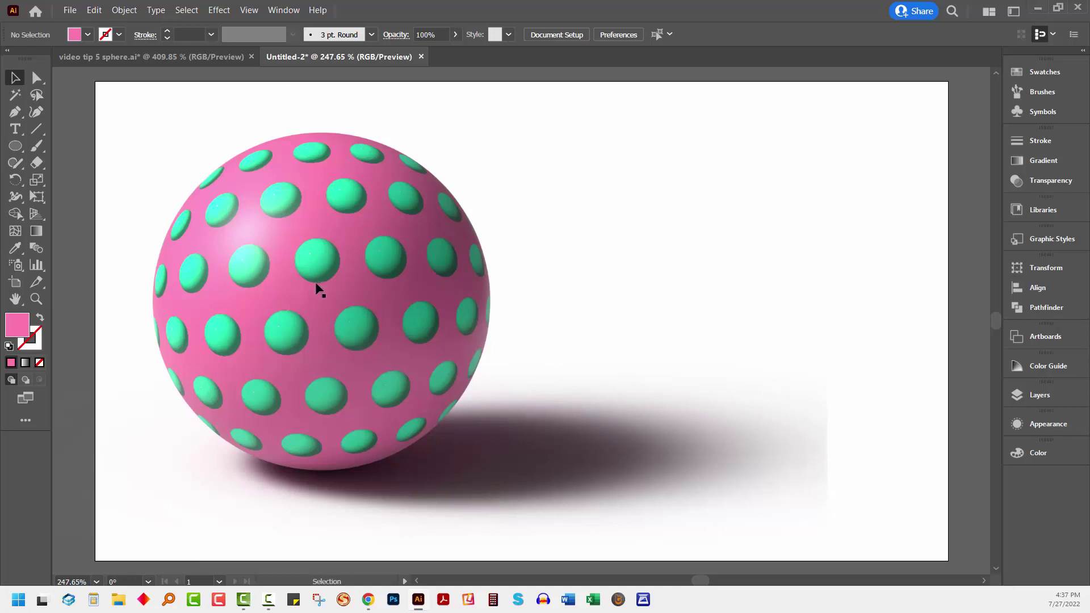
Step: Drag the dotted sphere and its shadow about 52 px to the right
drag(321, 299, 381, 304)
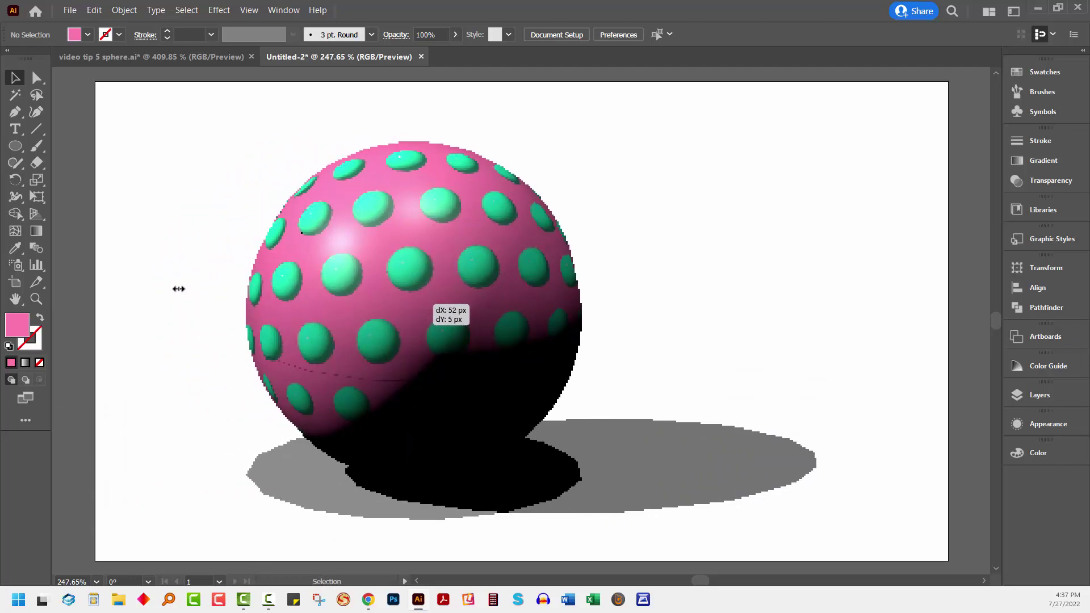